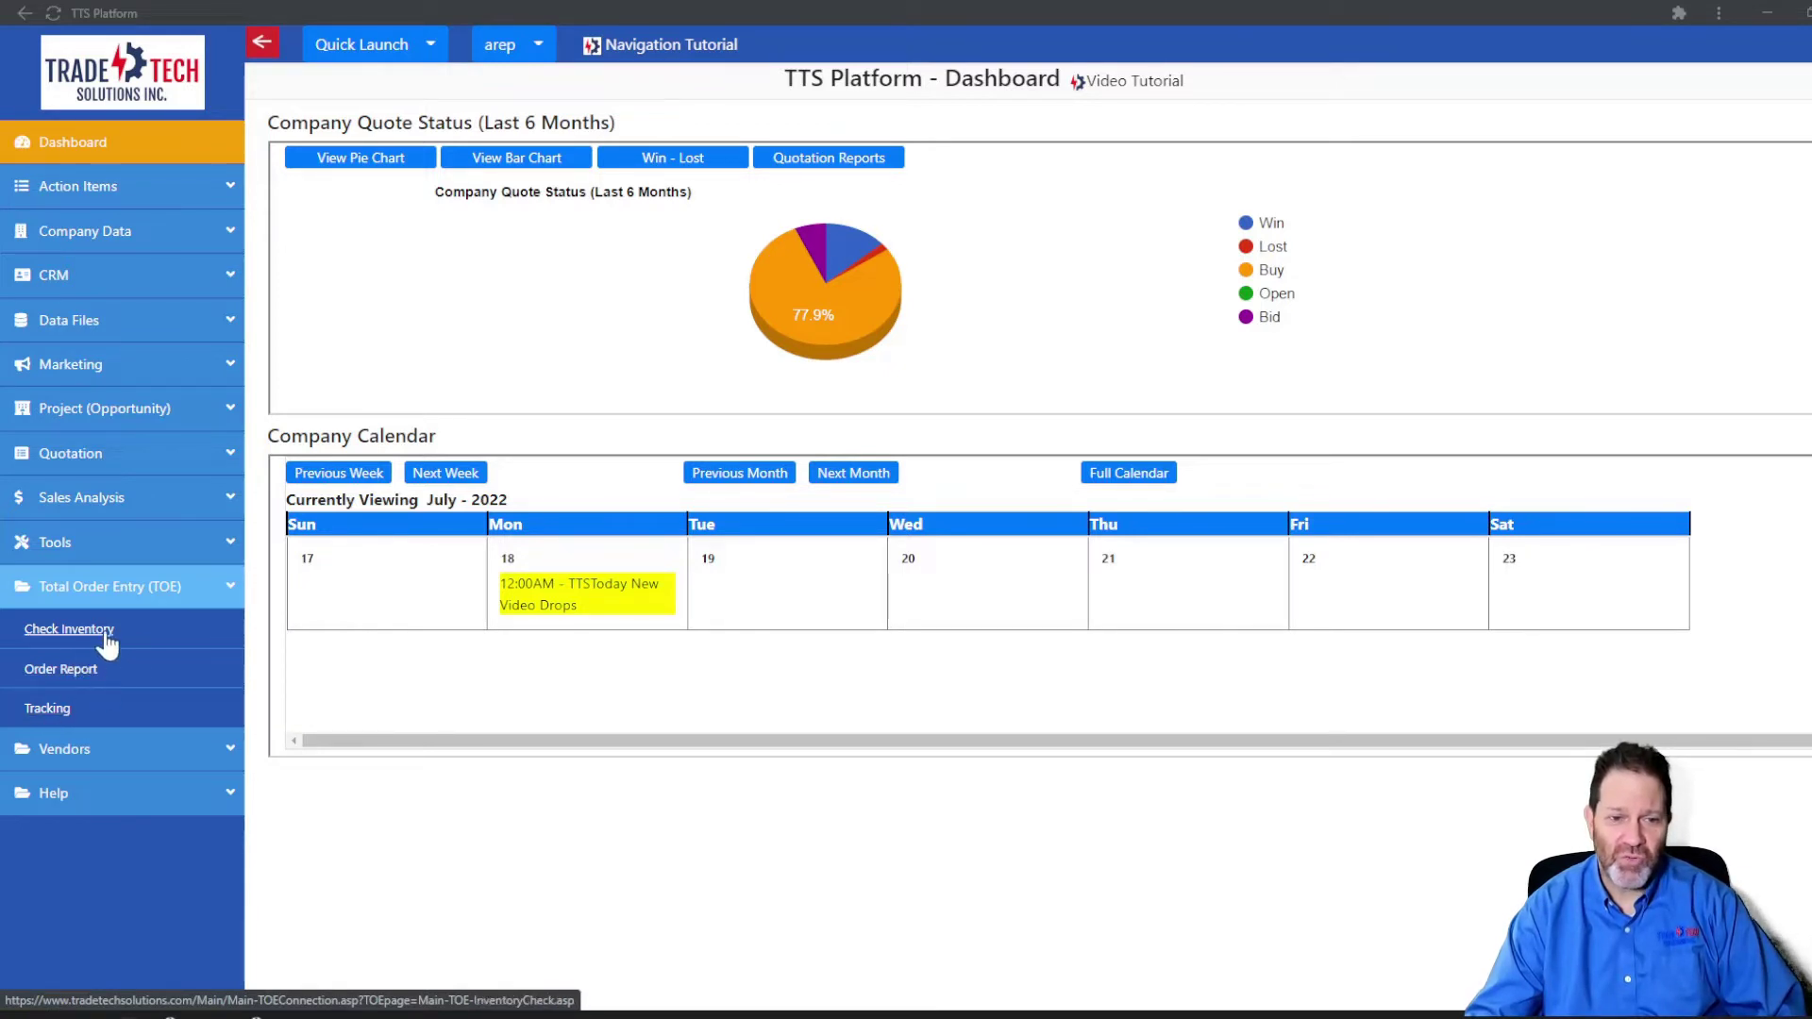
# - Run an inventory check for vendor Kodiac Industries in the Main warehouse, leaving the customer pricing and search text blank
pyautogui.click(74, 632)
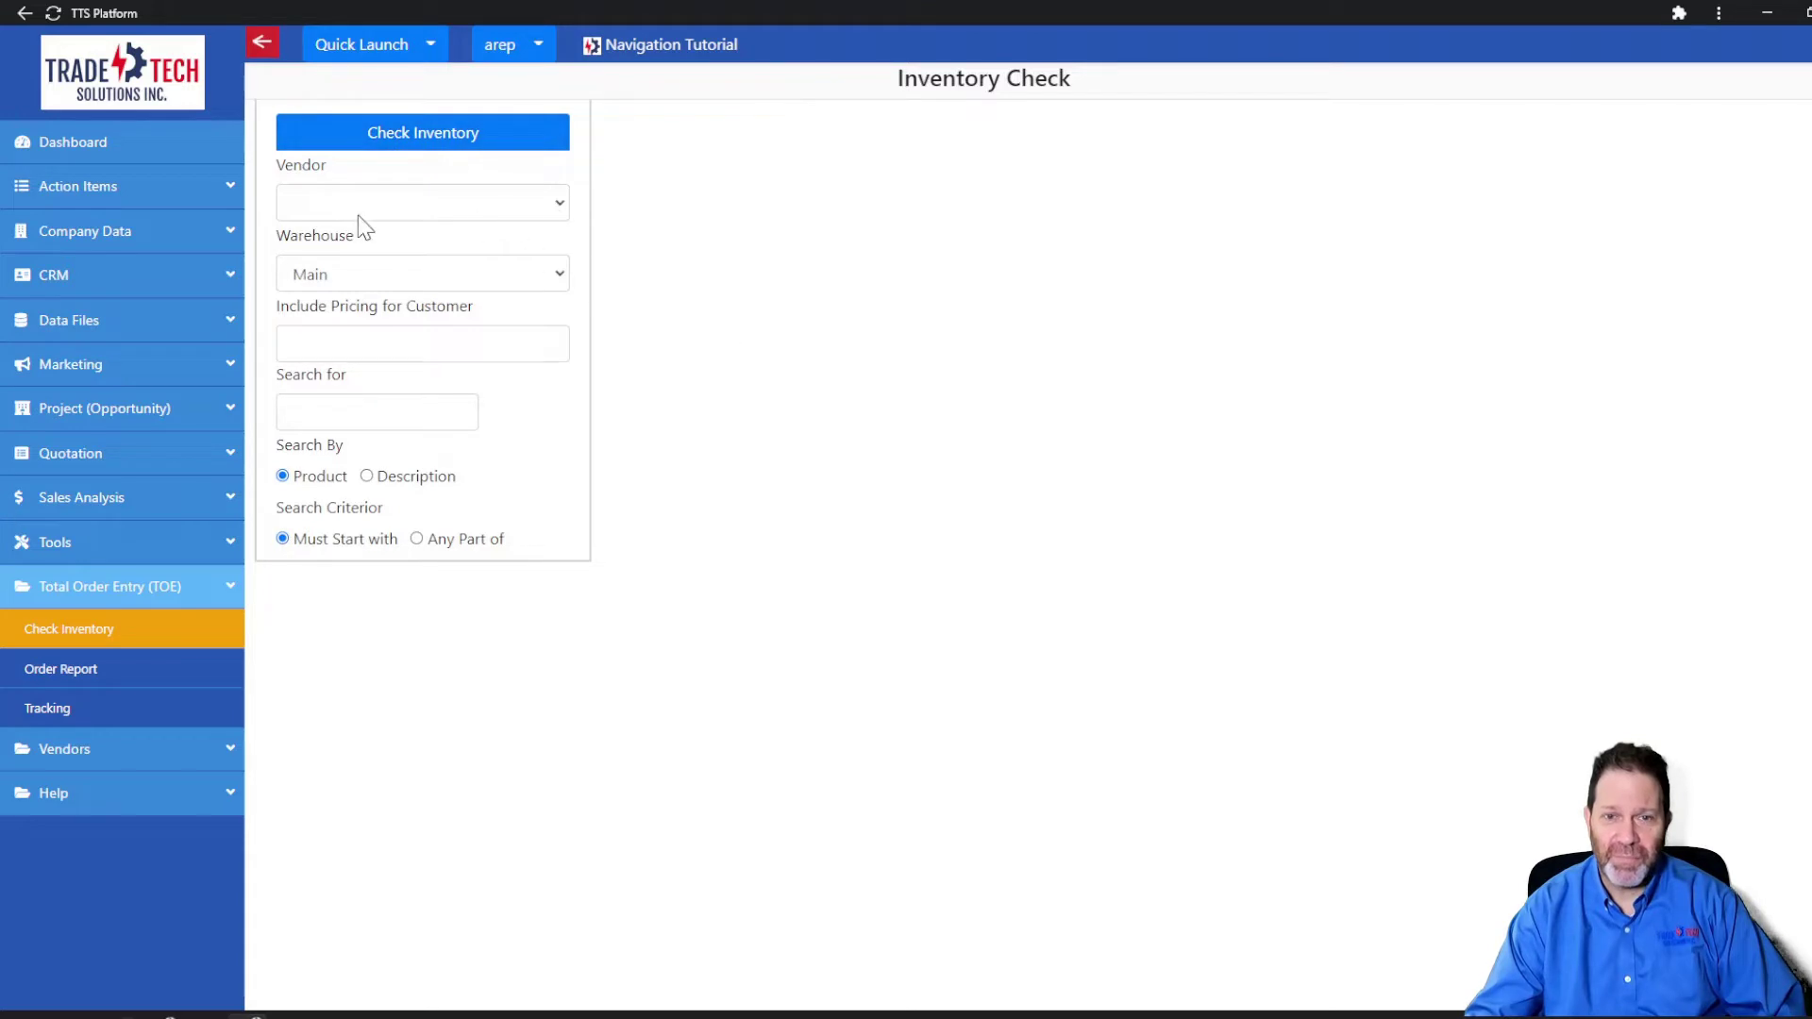
pyautogui.click(562, 210)
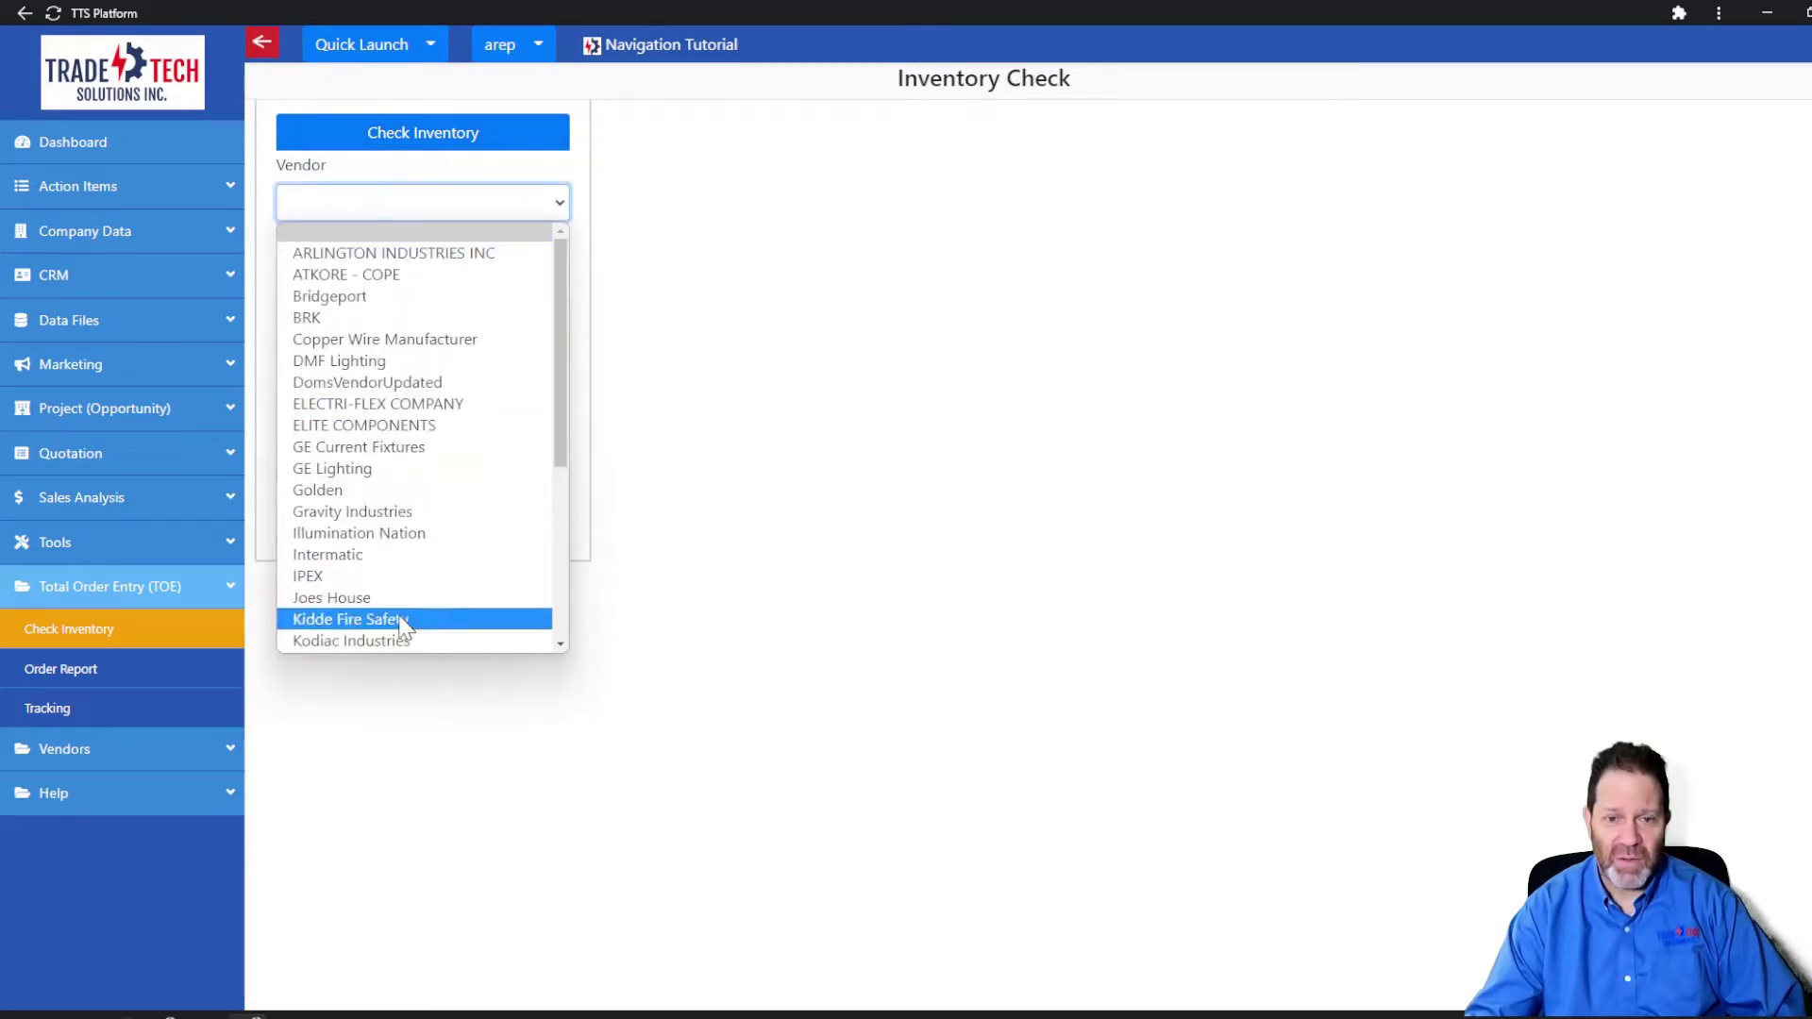
pyautogui.click(338, 641)
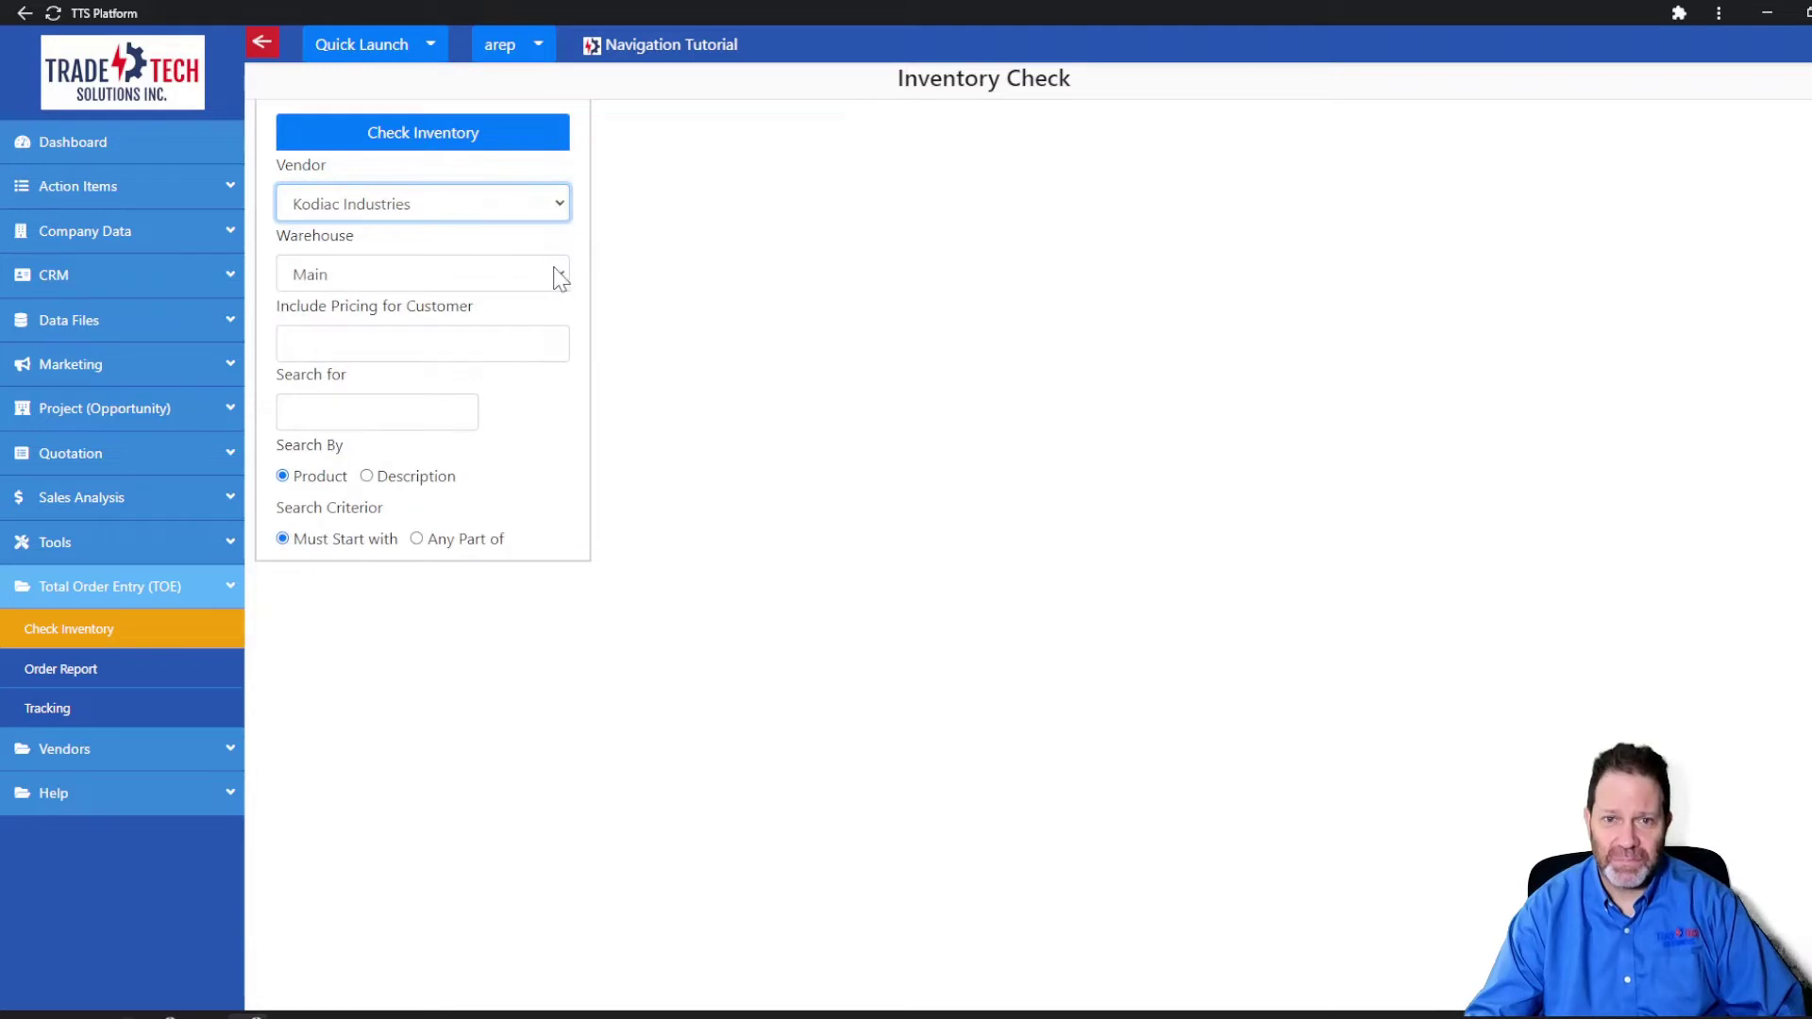
pyautogui.click(394, 344)
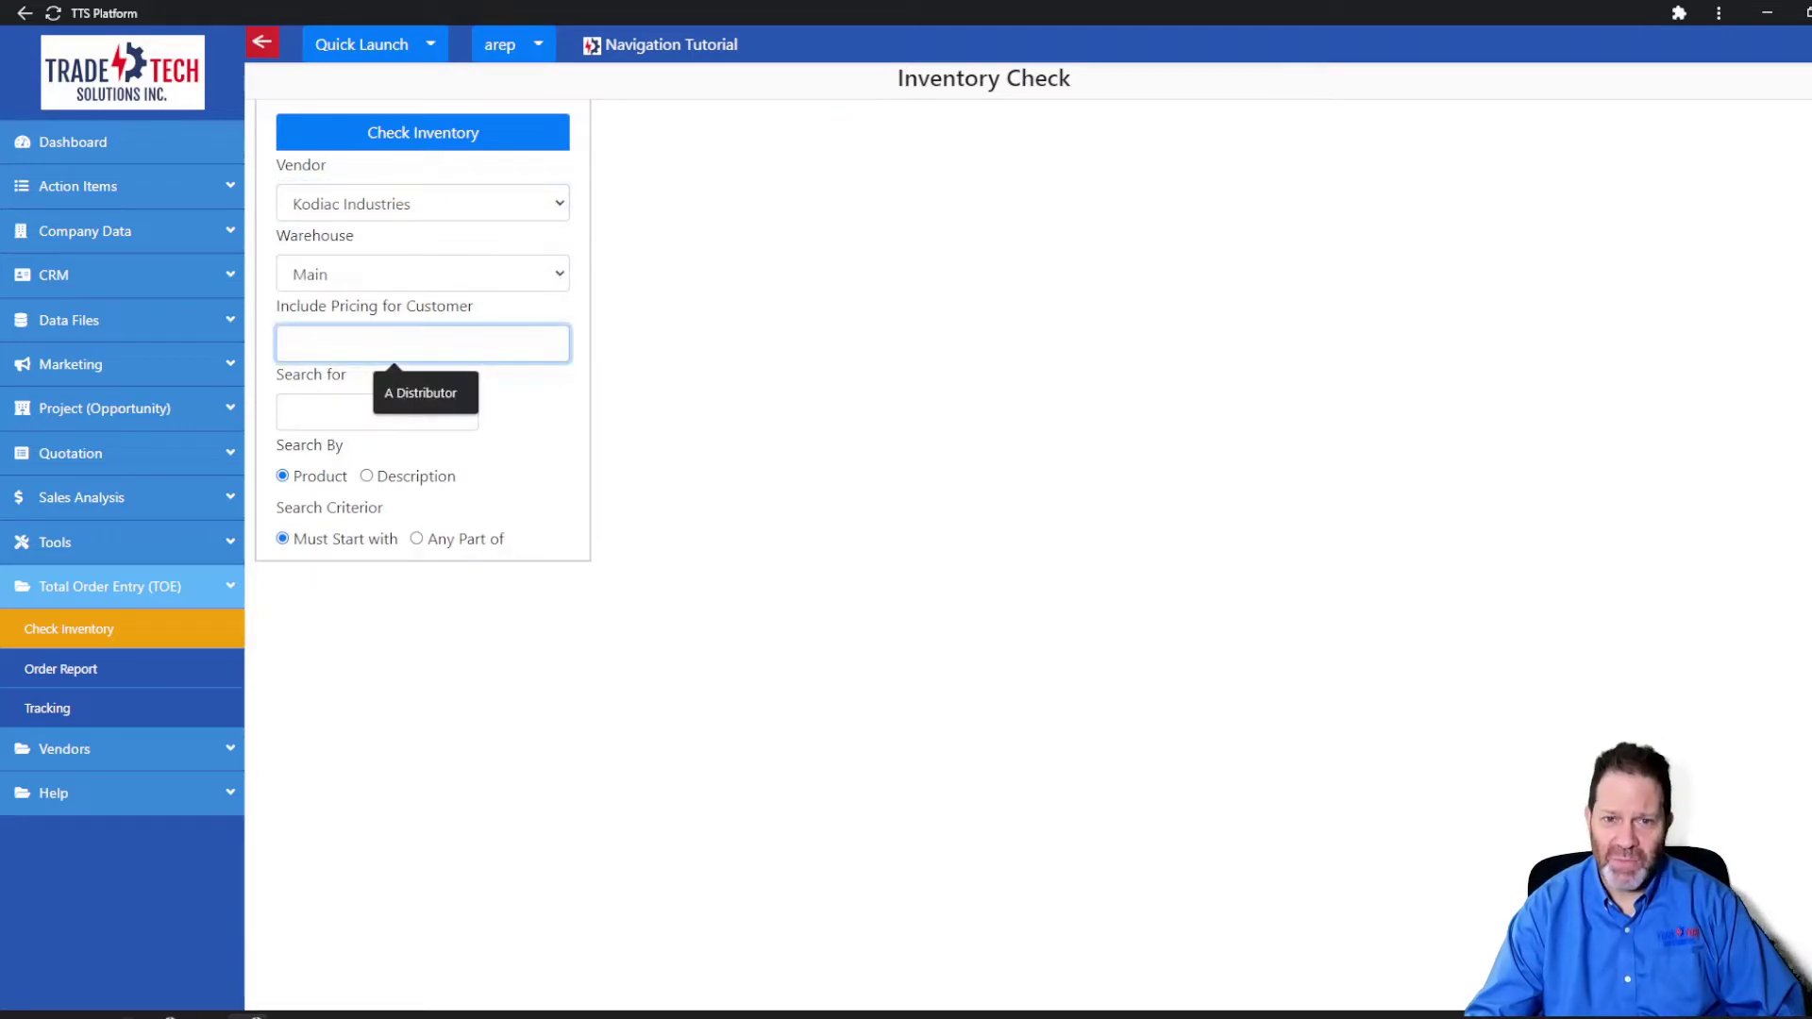
pyautogui.click(378, 412)
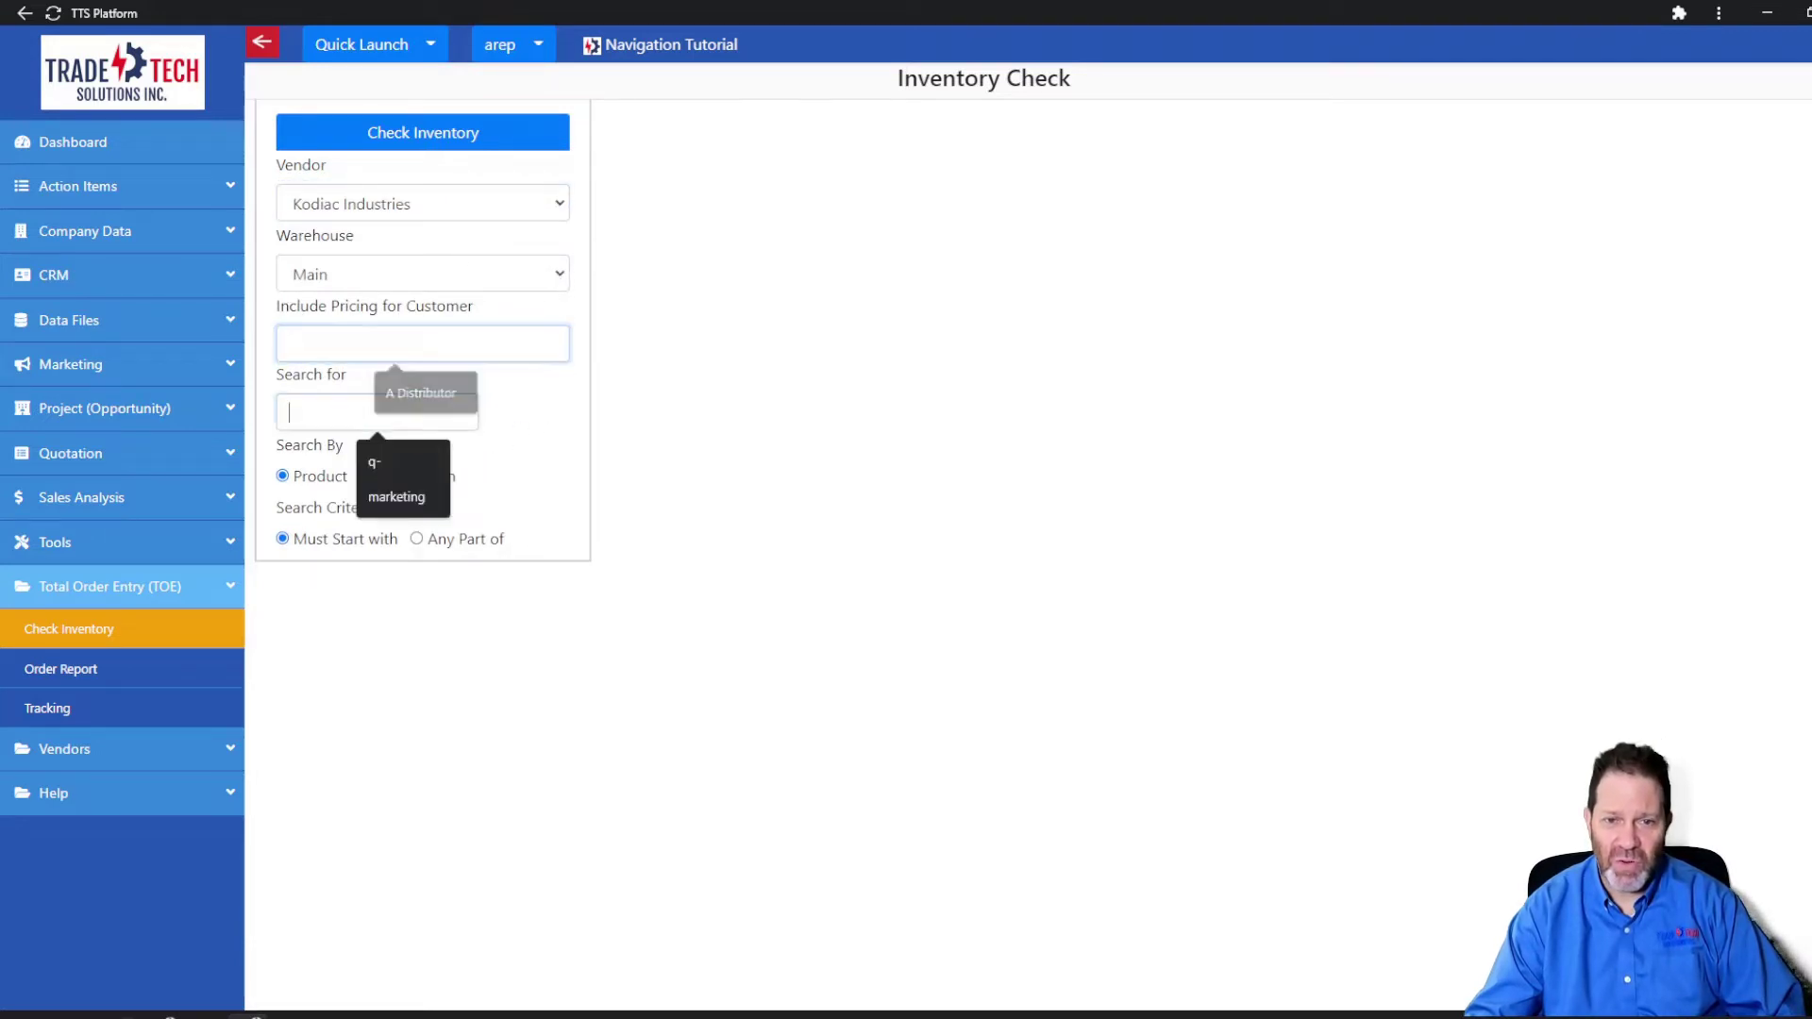
pyautogui.click(514, 425)
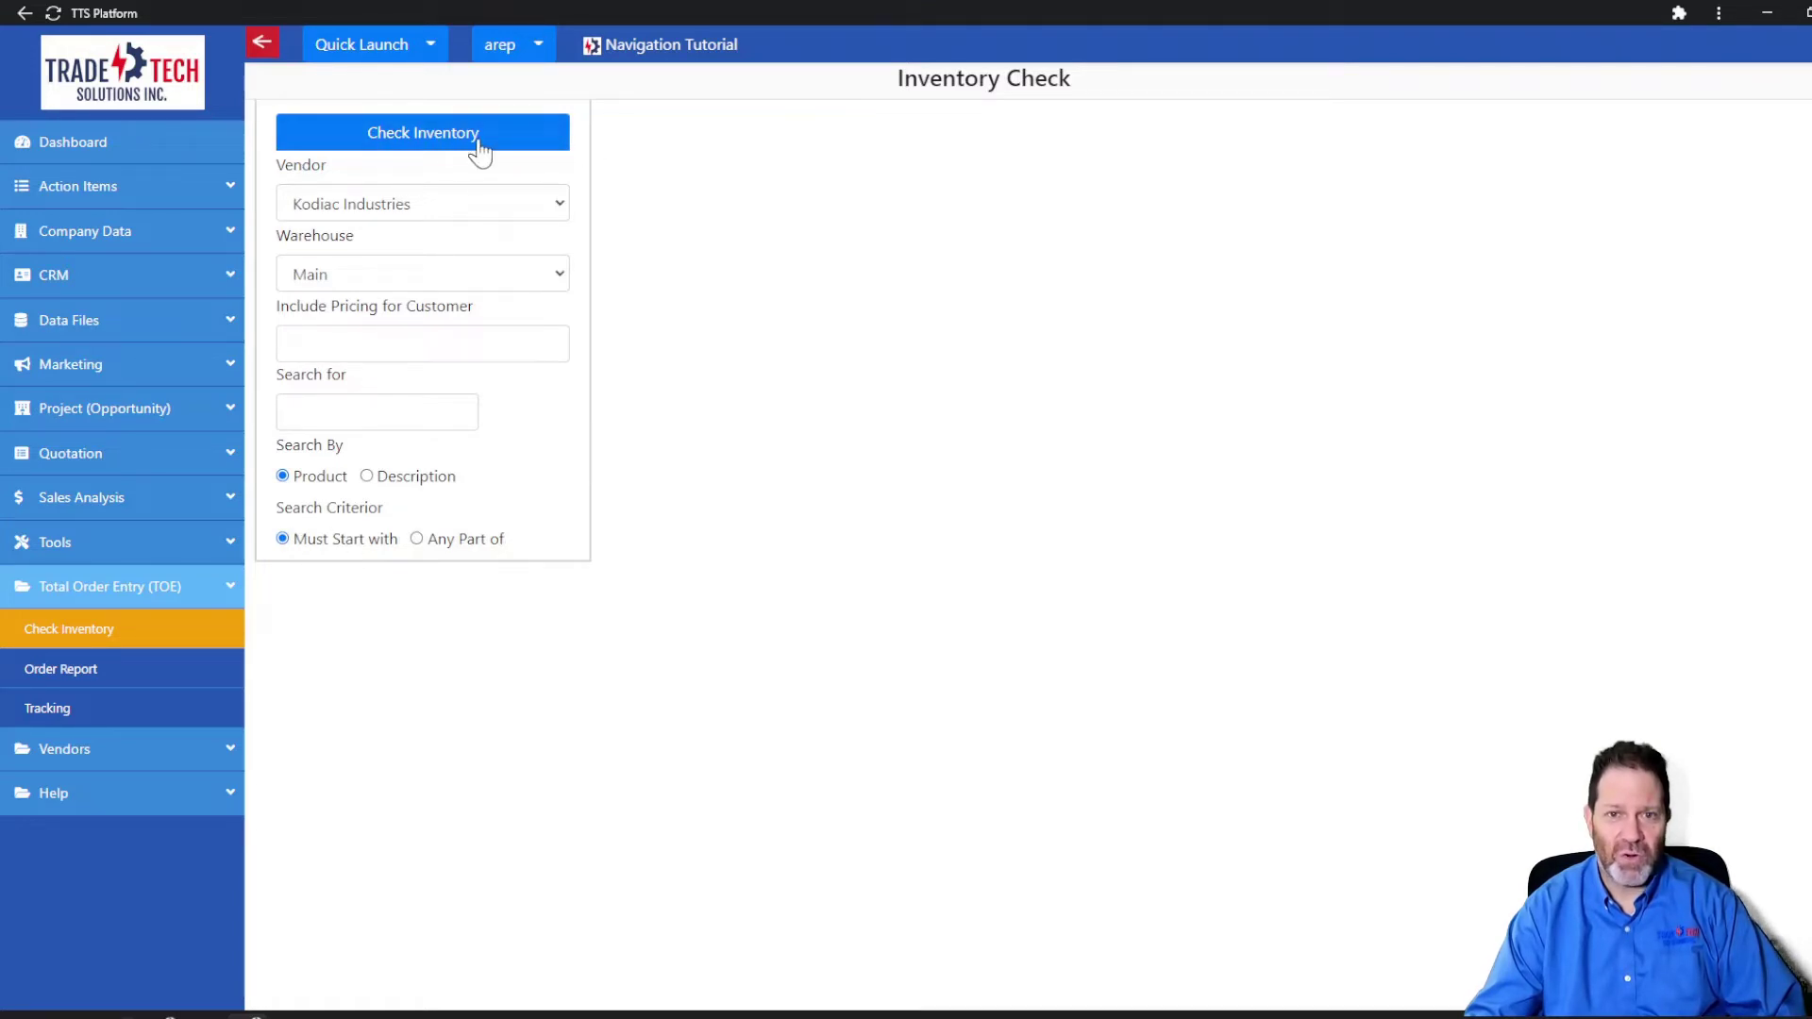
pyautogui.click(406, 137)
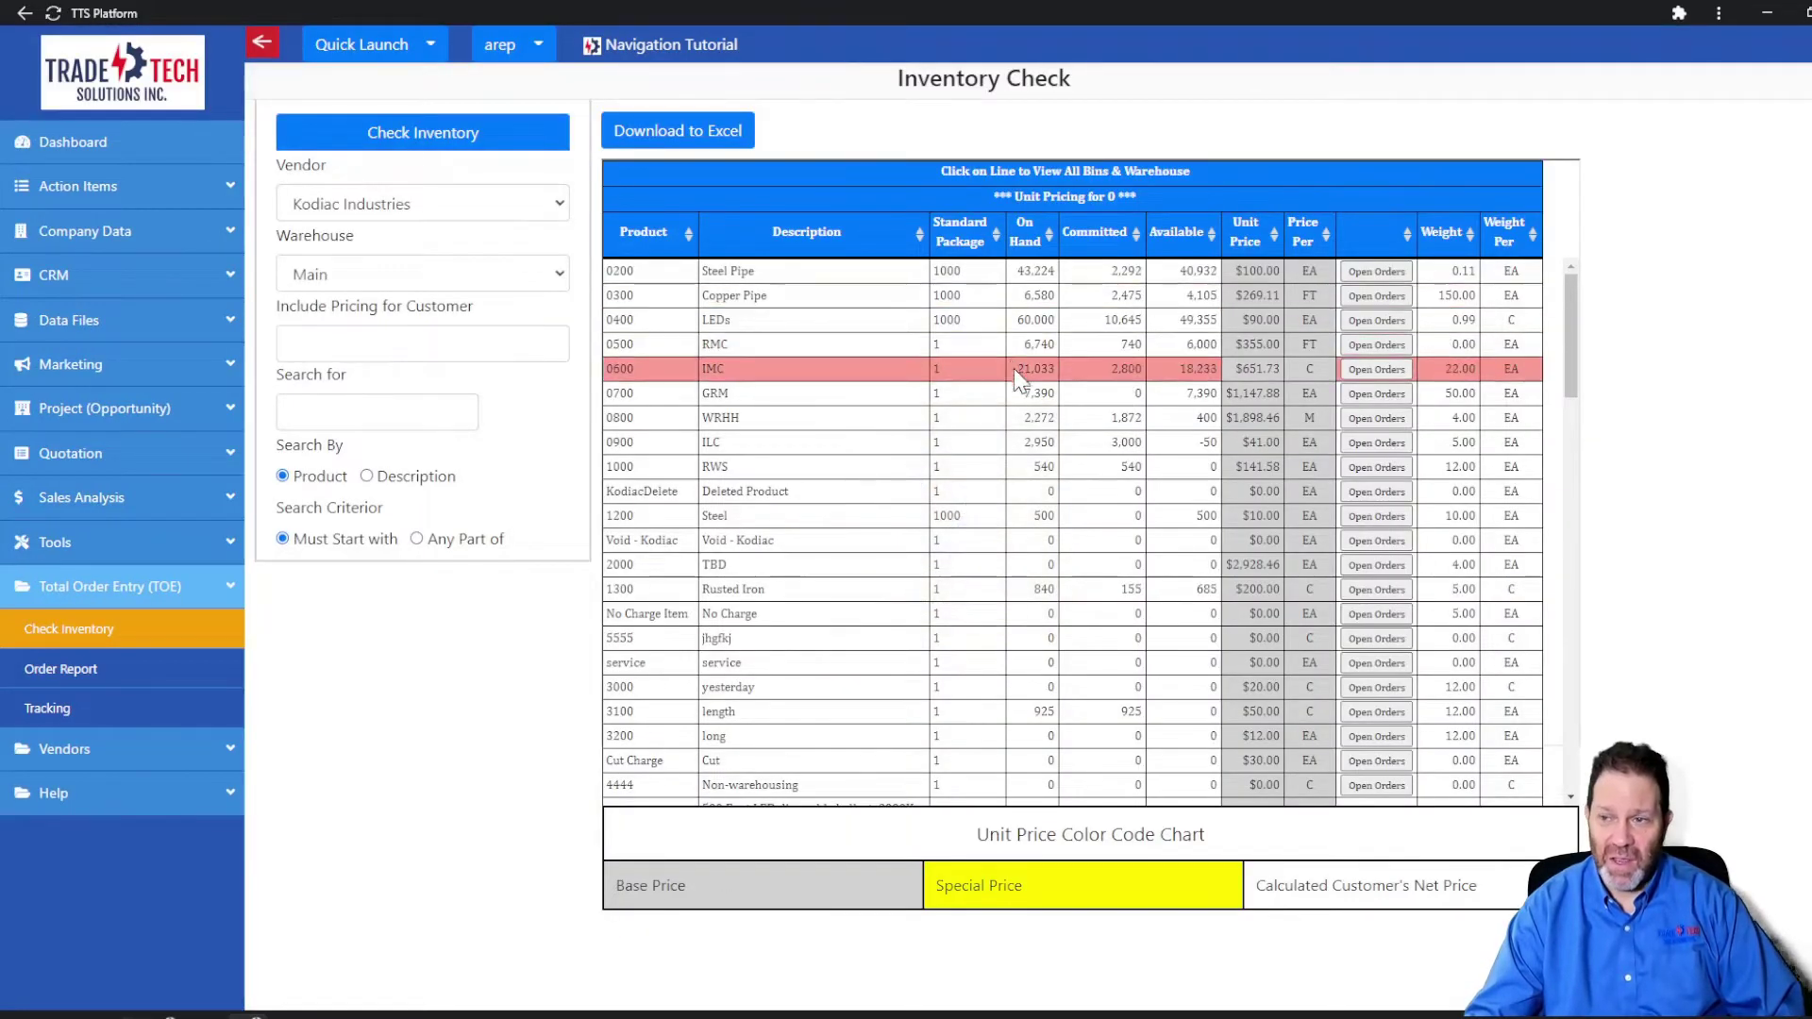
# - Review the Kodiac Industries inventory list and view the open orders for Steel Pipe, closing them when done
pyautogui.scroll(-10, 1017, 382)
pyautogui.scroll(-15, 1018, 382)
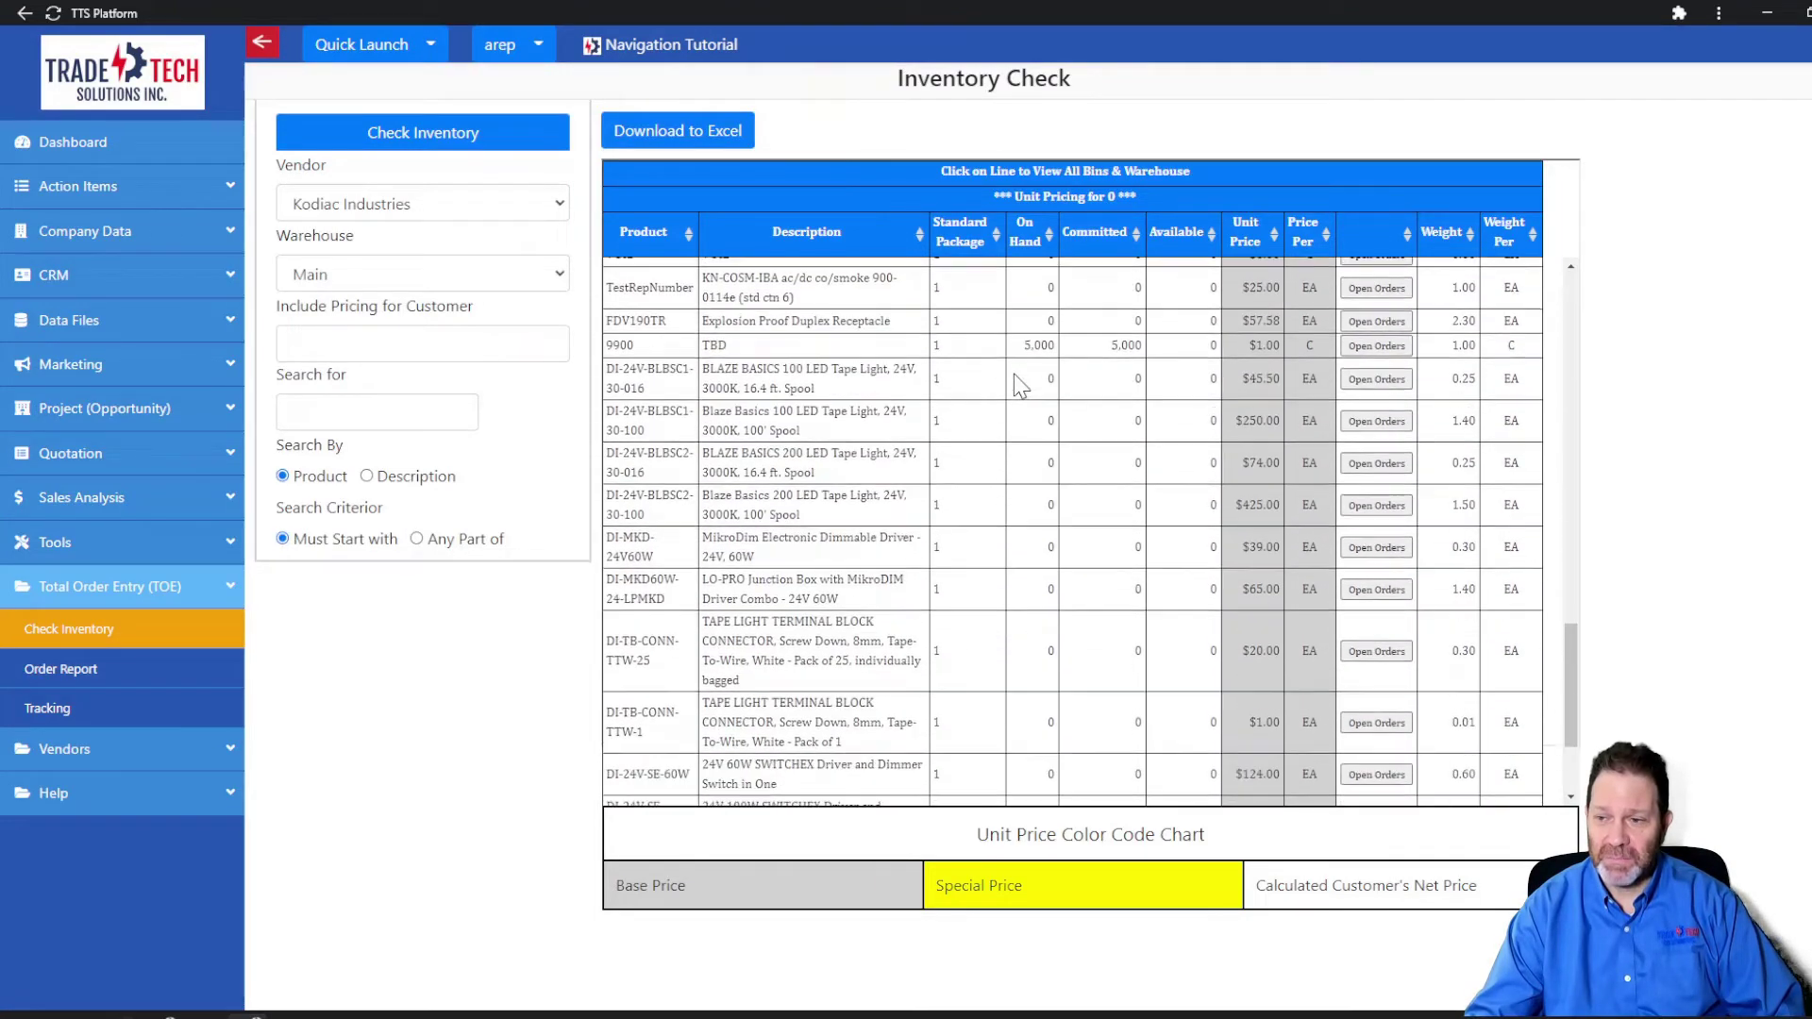
pyautogui.scroll(20, 1017, 383)
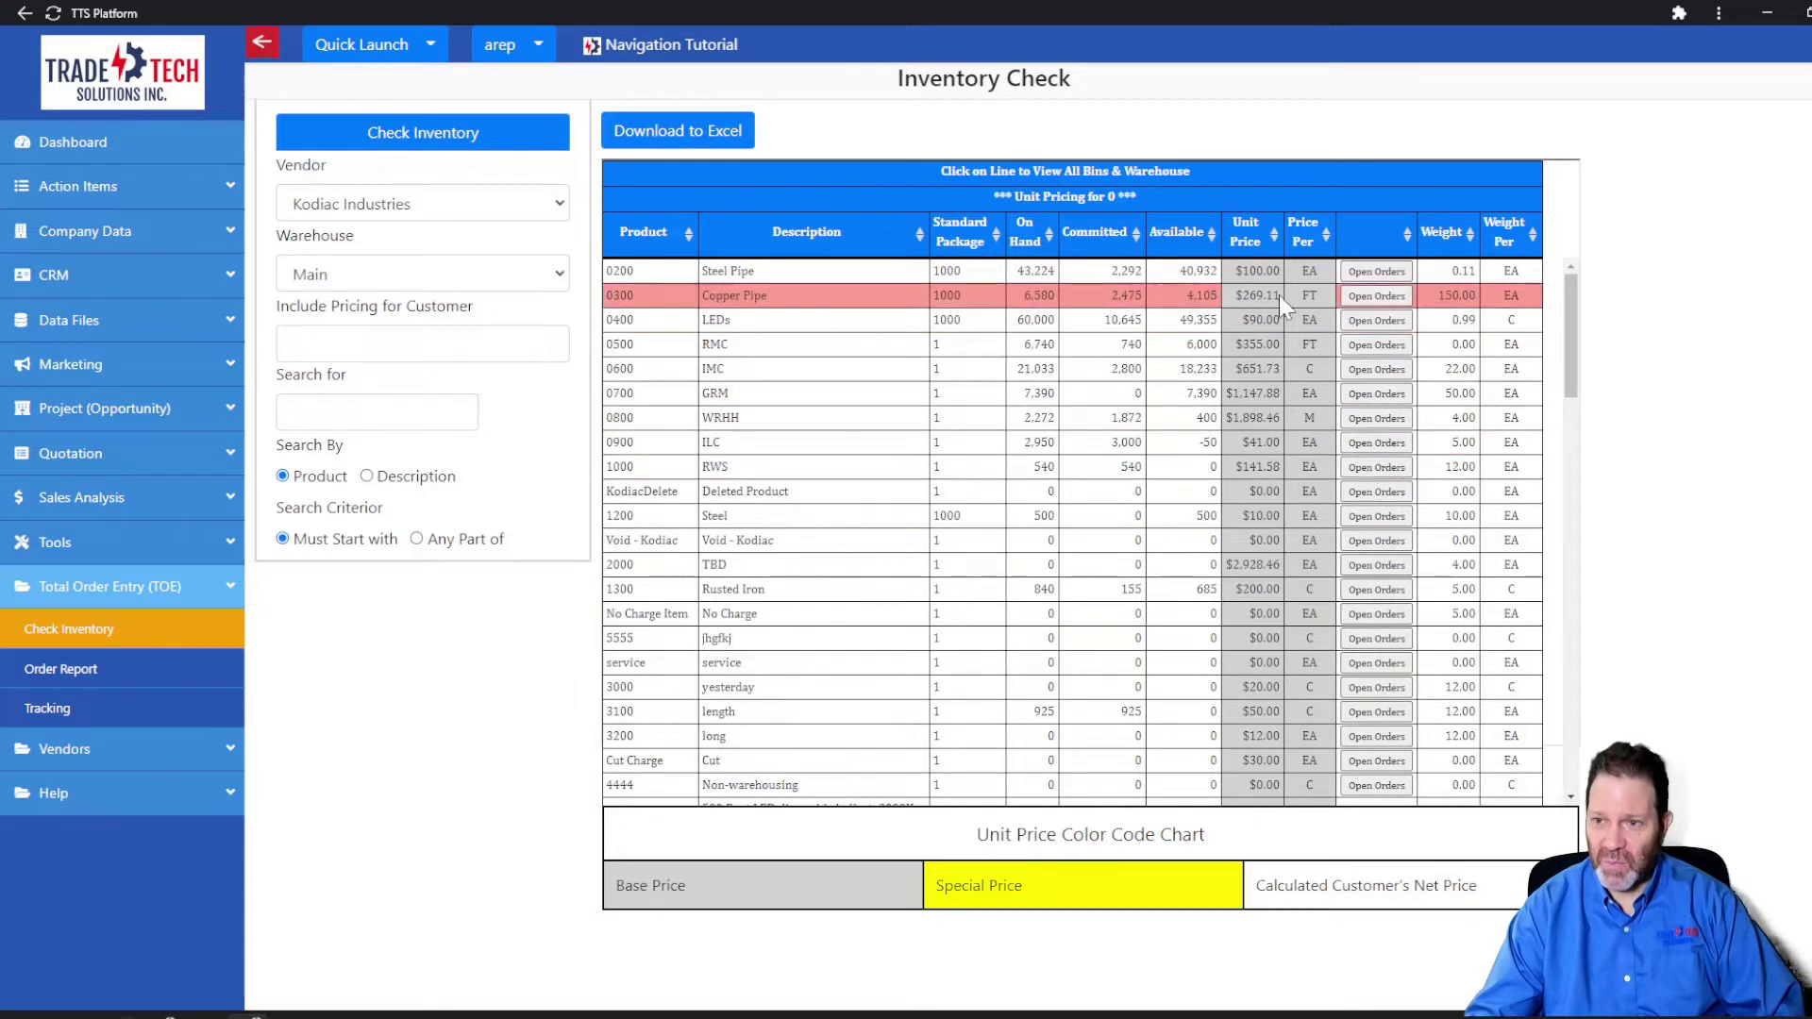
pyautogui.click(1378, 272)
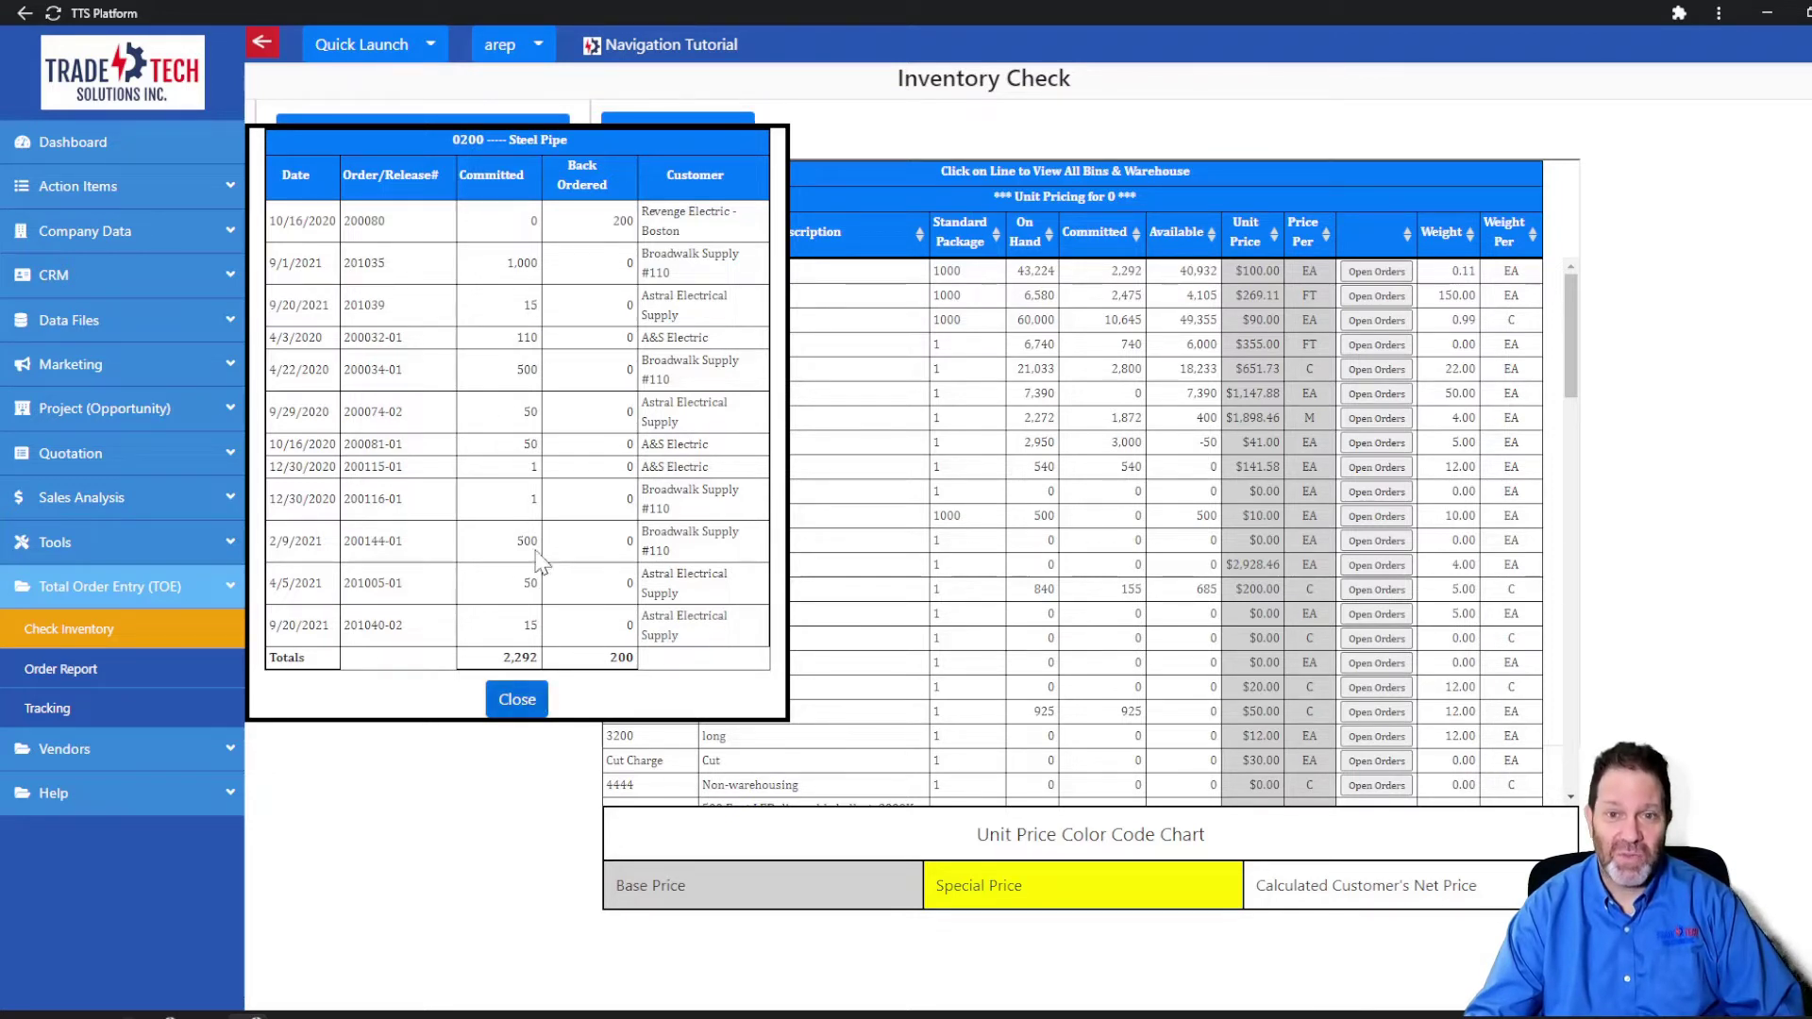
pyautogui.click(517, 700)
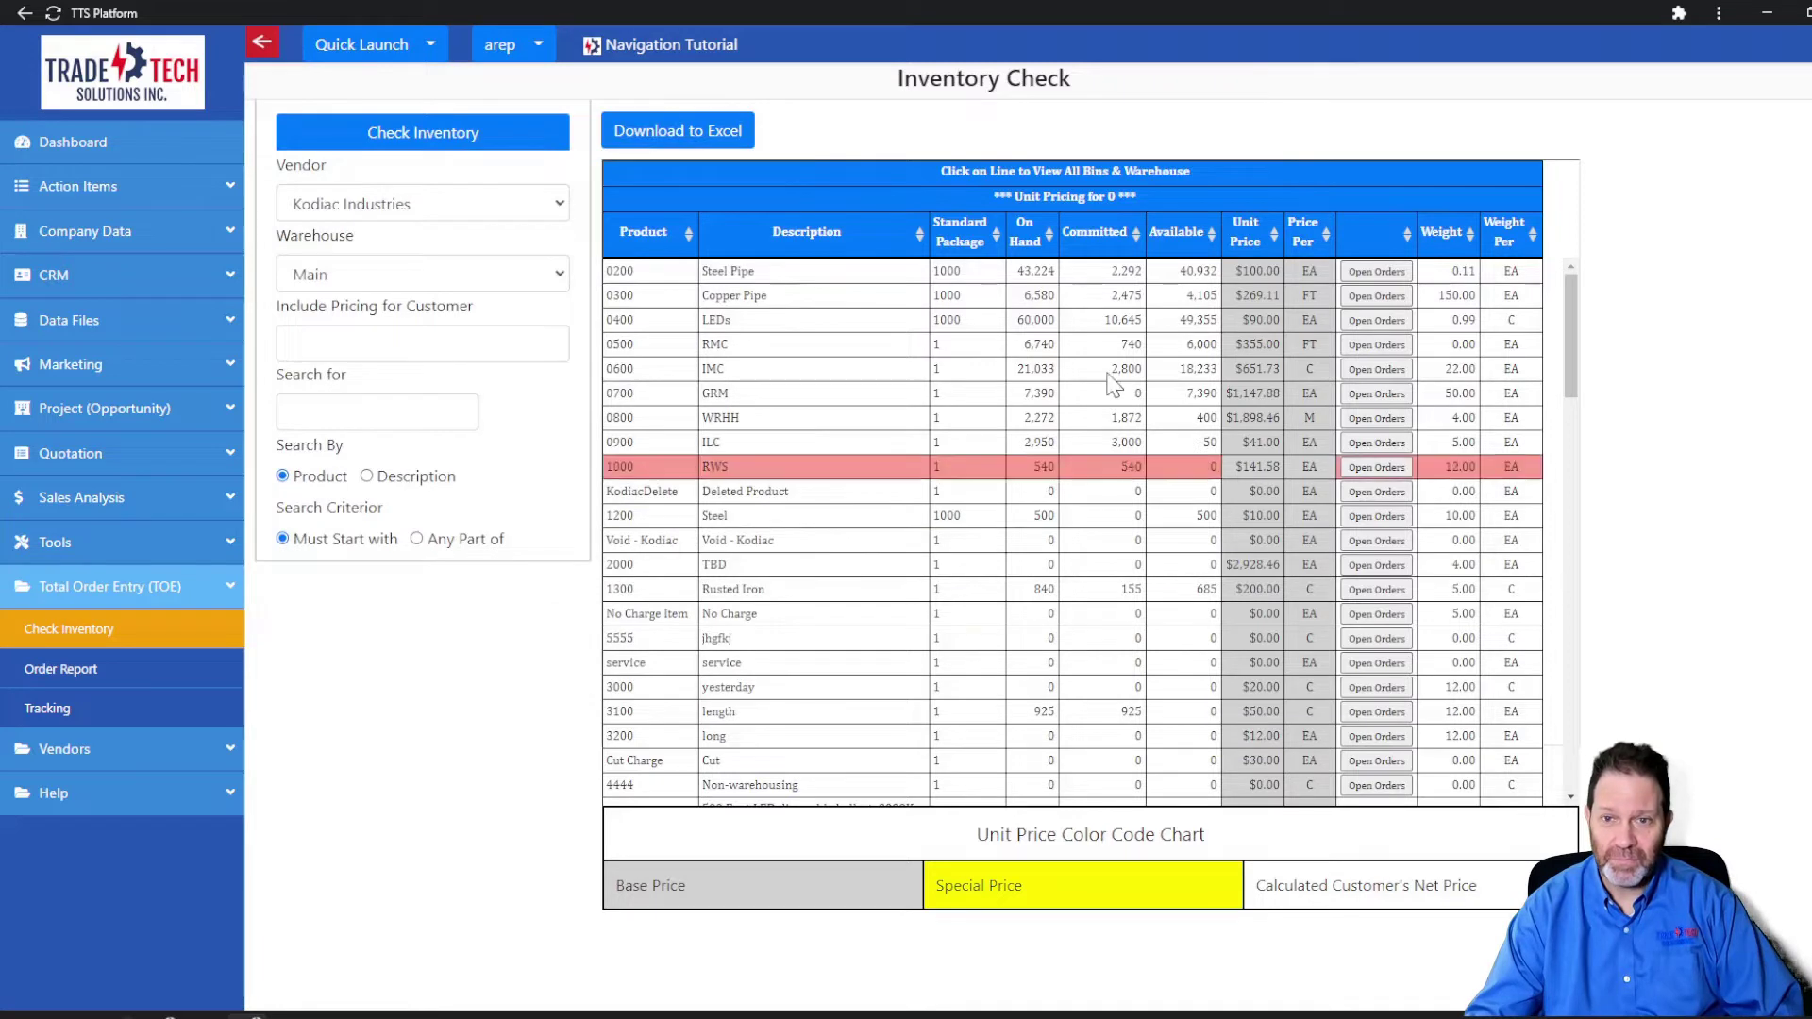
# - Start an order report for vendor Kodiac Industries and the Main warehouse
pyautogui.click(61, 676)
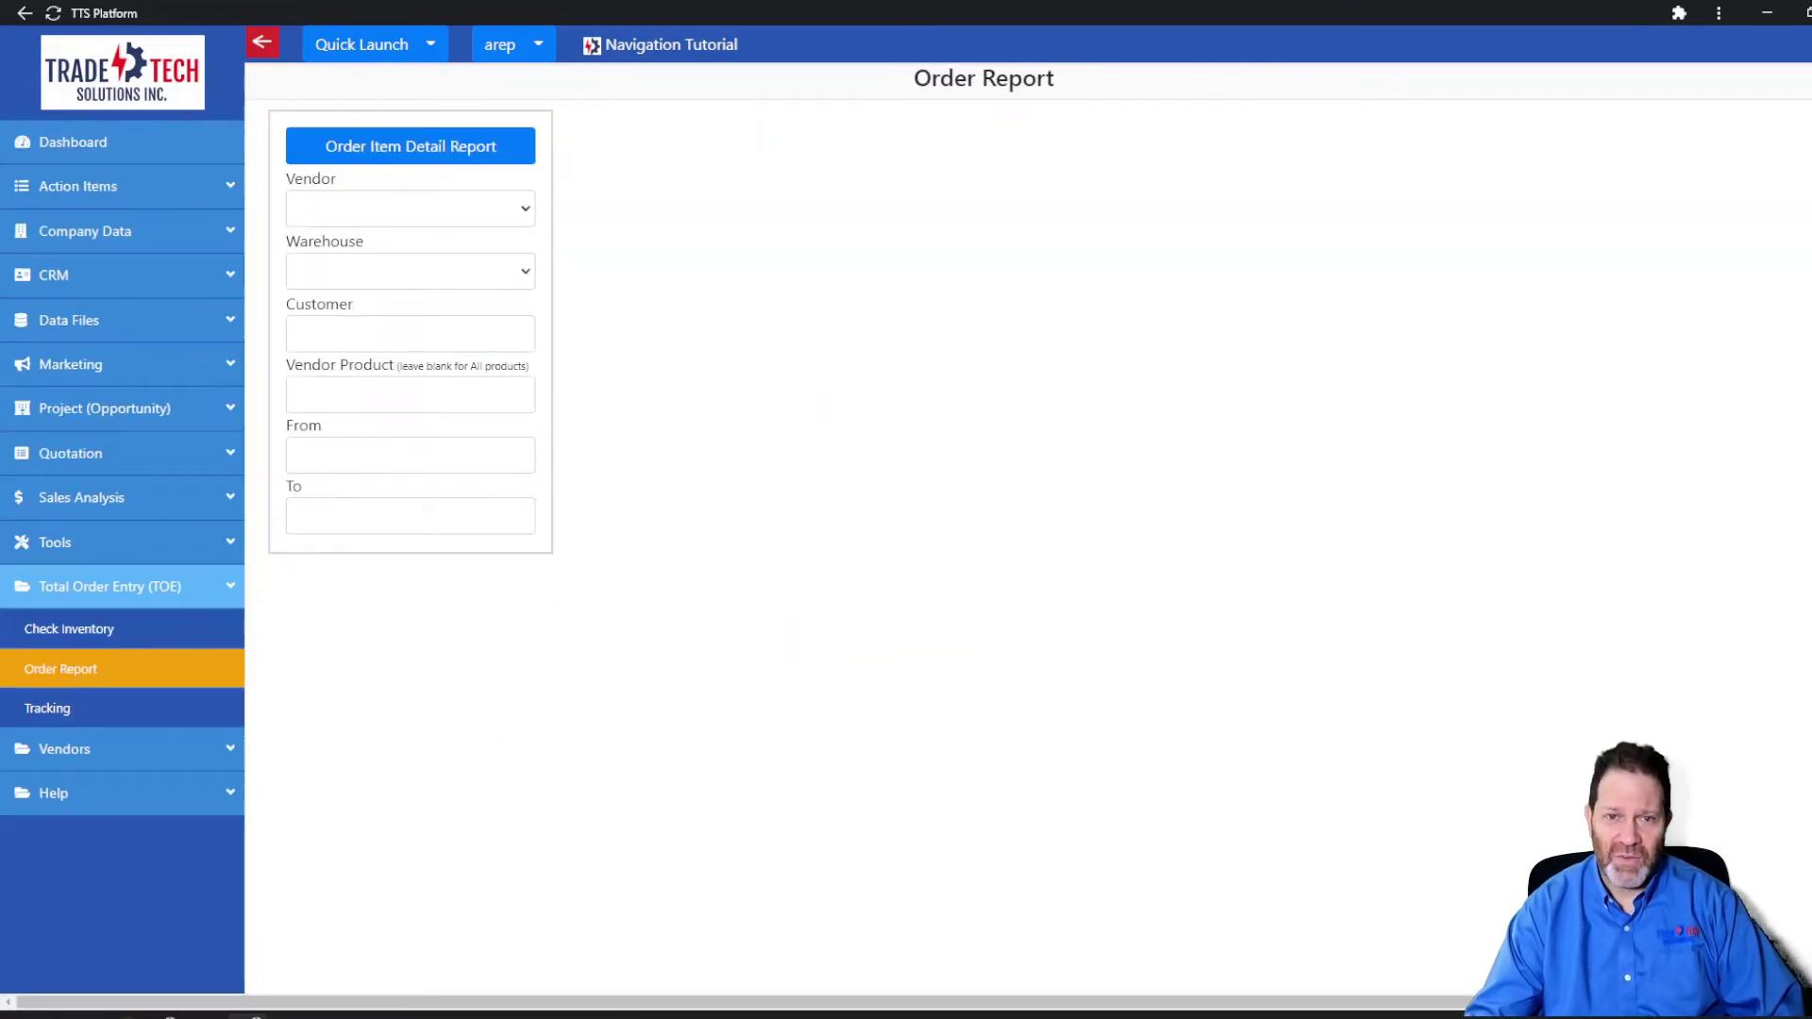
pyautogui.click(528, 211)
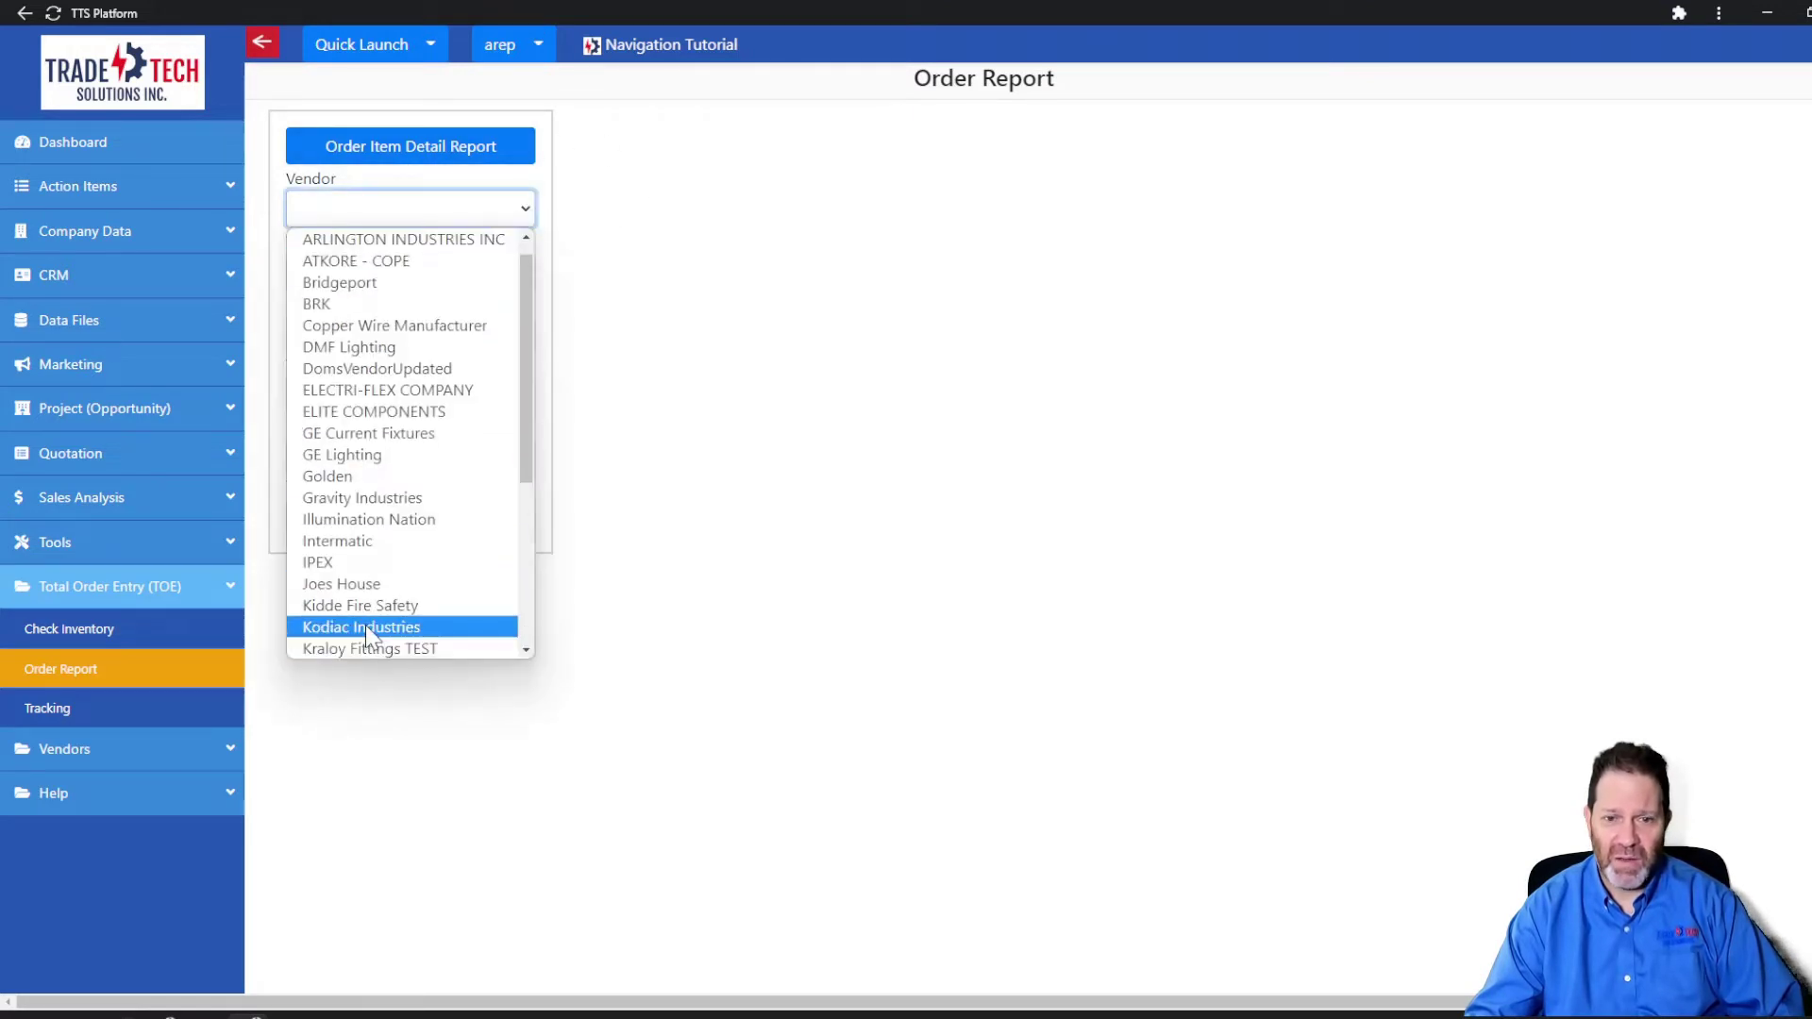
pyautogui.click(365, 627)
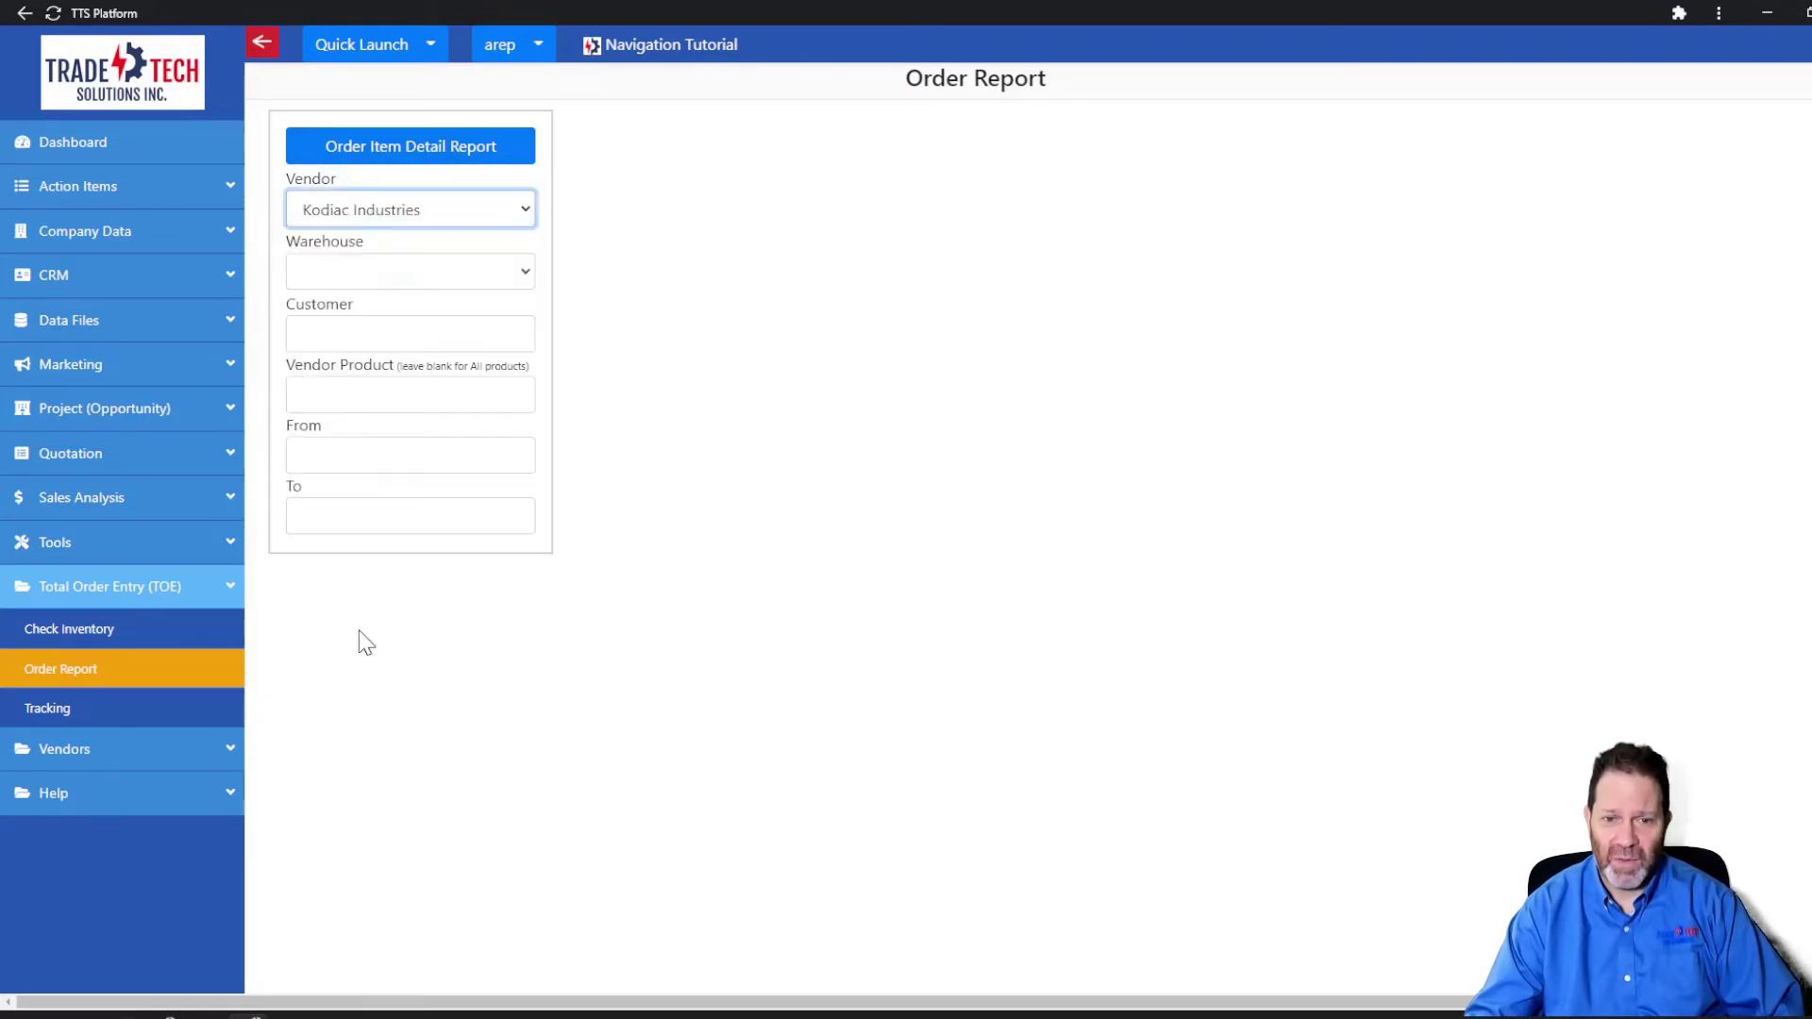
pyautogui.click(525, 273)
pyautogui.click(348, 320)
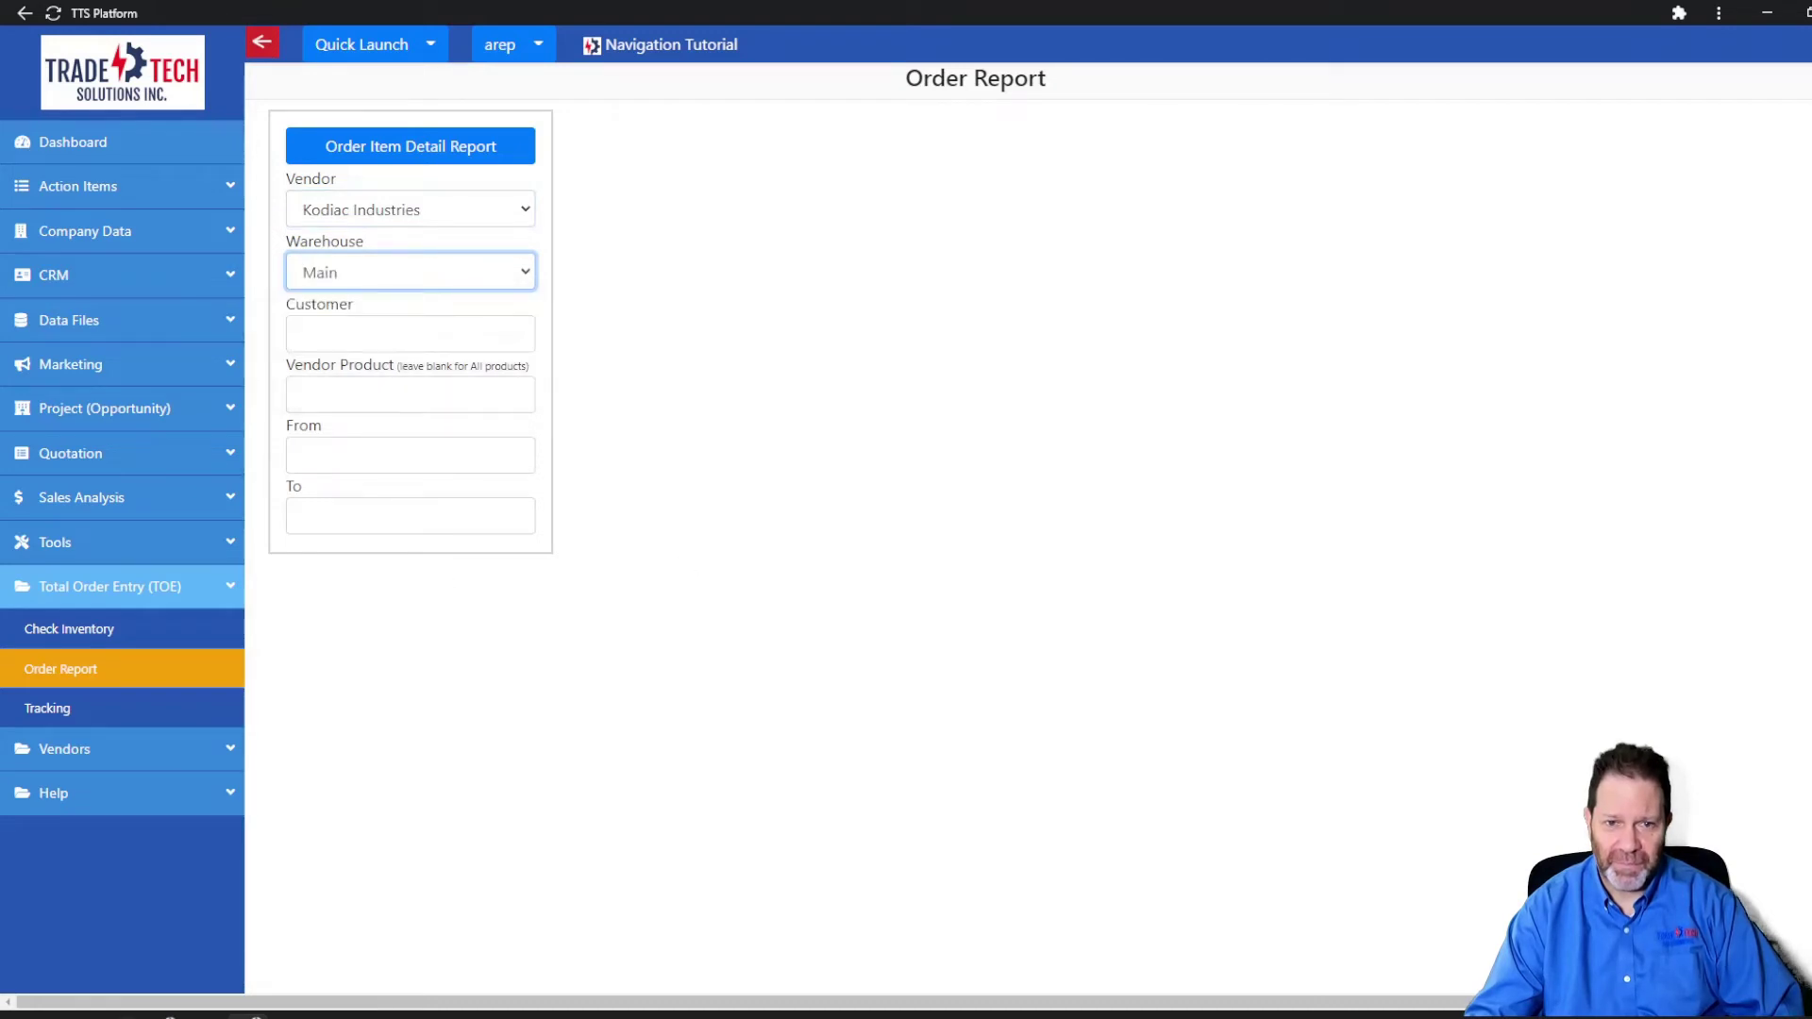
# - Set the order report's date range from 01/01/2022 to 07/21/2022
pyautogui.click(406, 456)
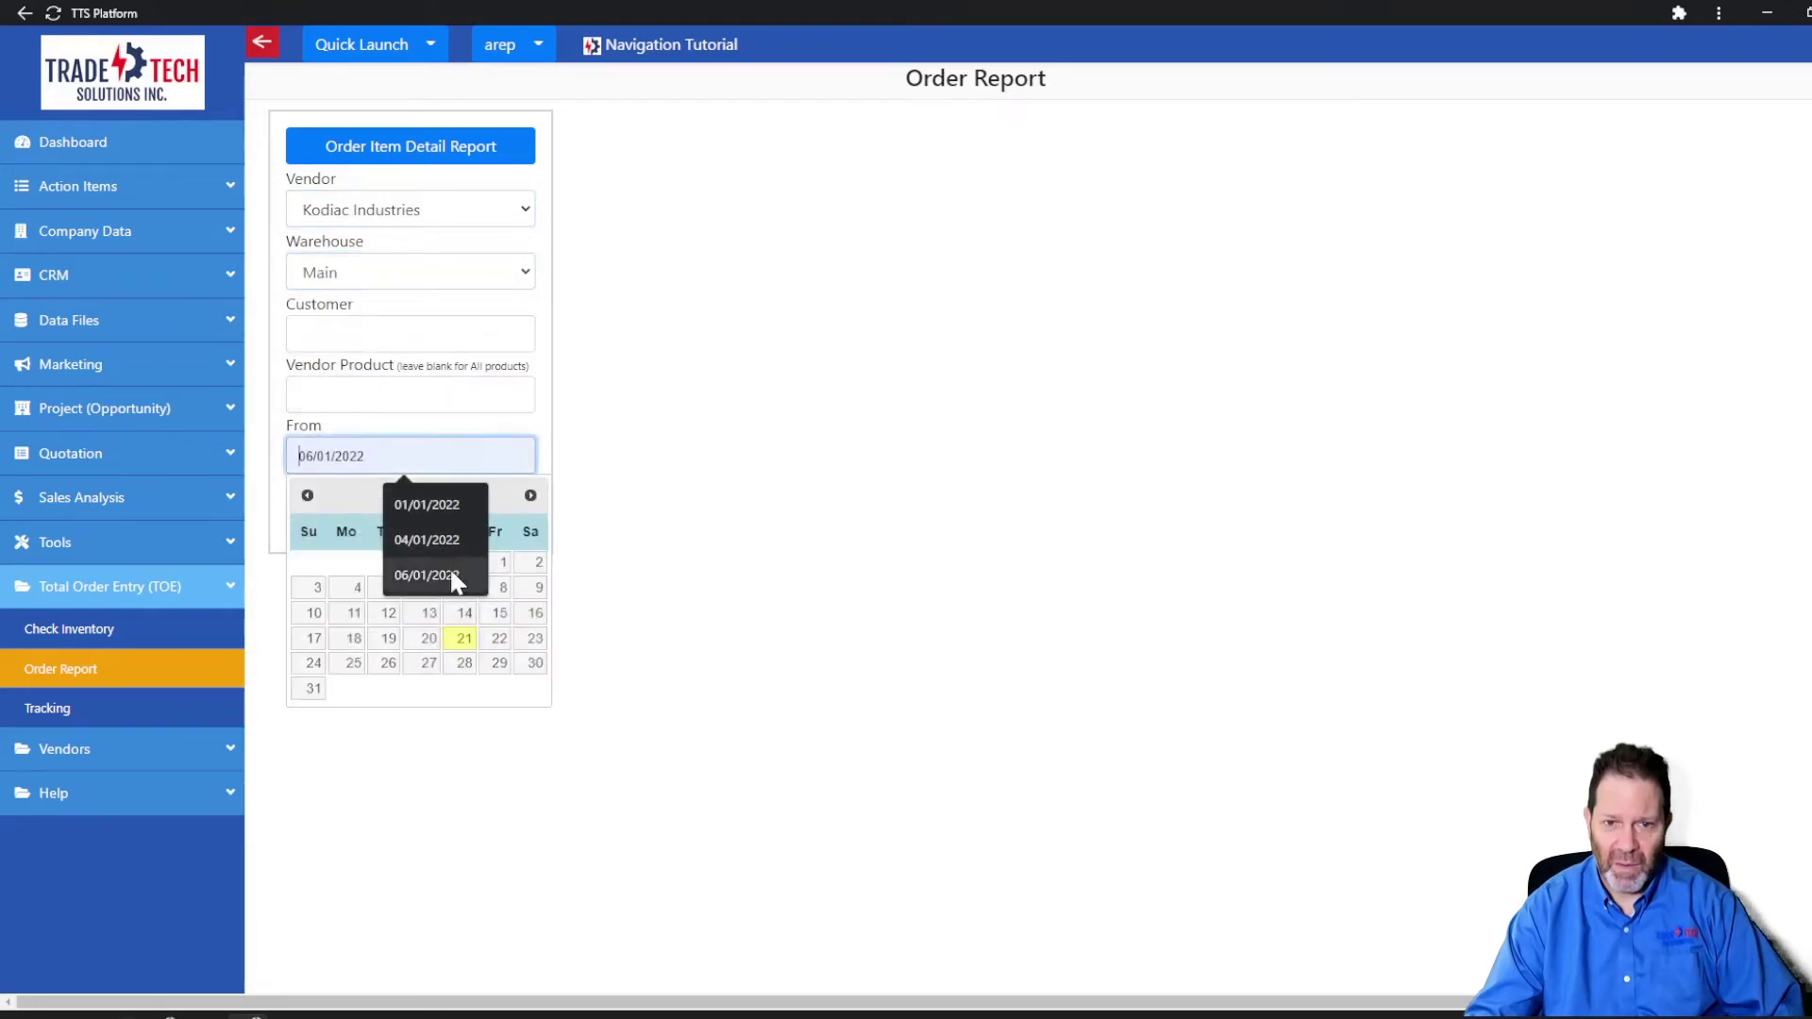
pyautogui.click(444, 506)
pyautogui.click(668, 518)
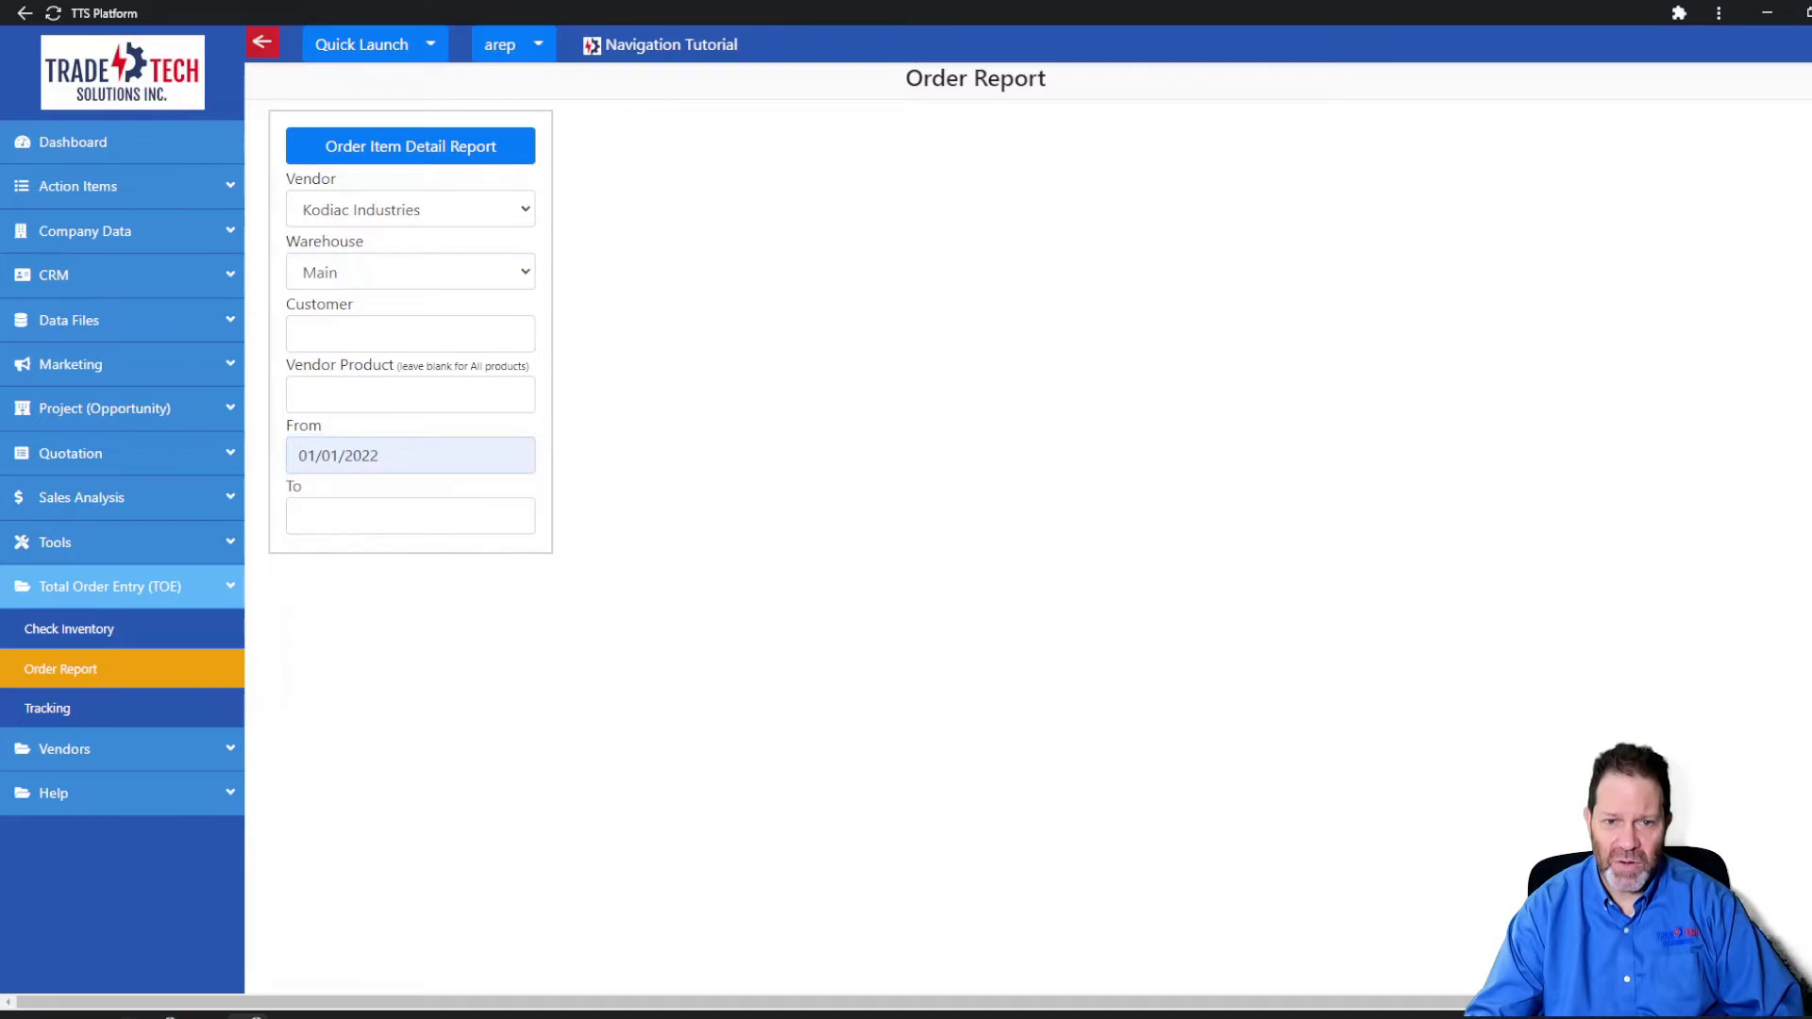
pyautogui.click(406, 515)
pyautogui.click(463, 703)
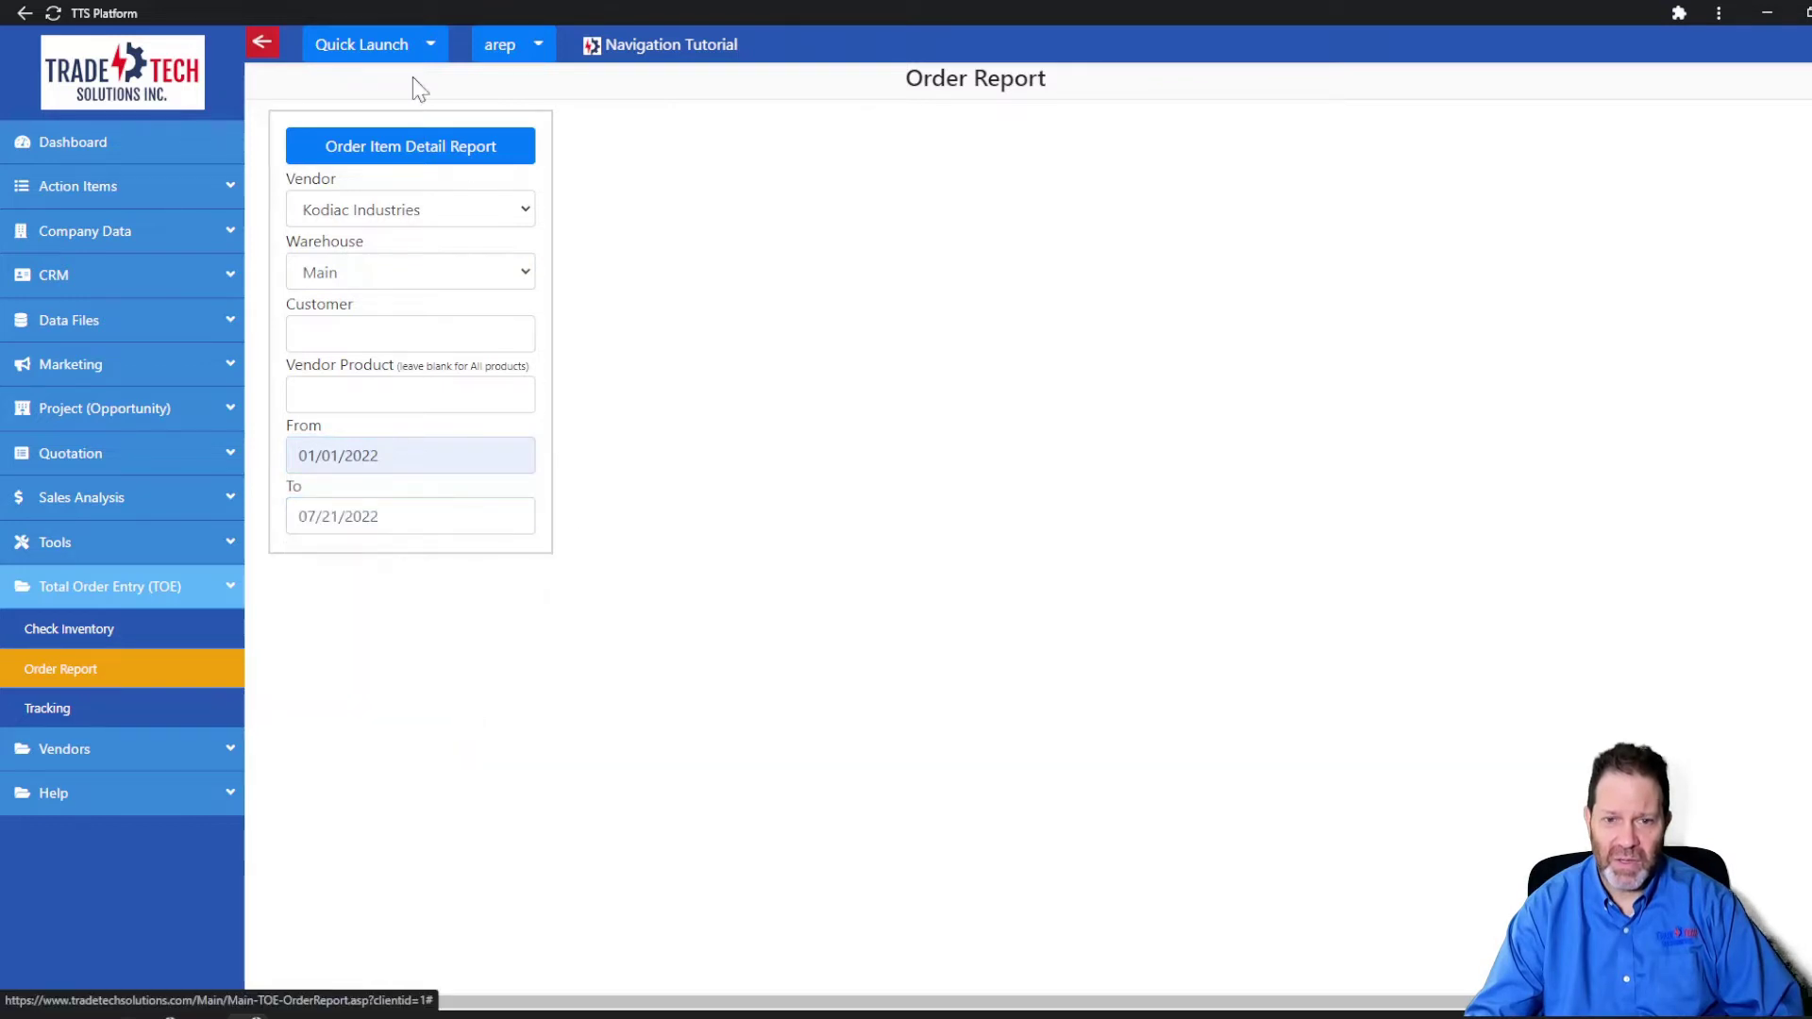
# - Save the order item detail report to Downloads as an Excel 97-2003 worksheet and review its contents in Excel
pyautogui.click(368, 149)
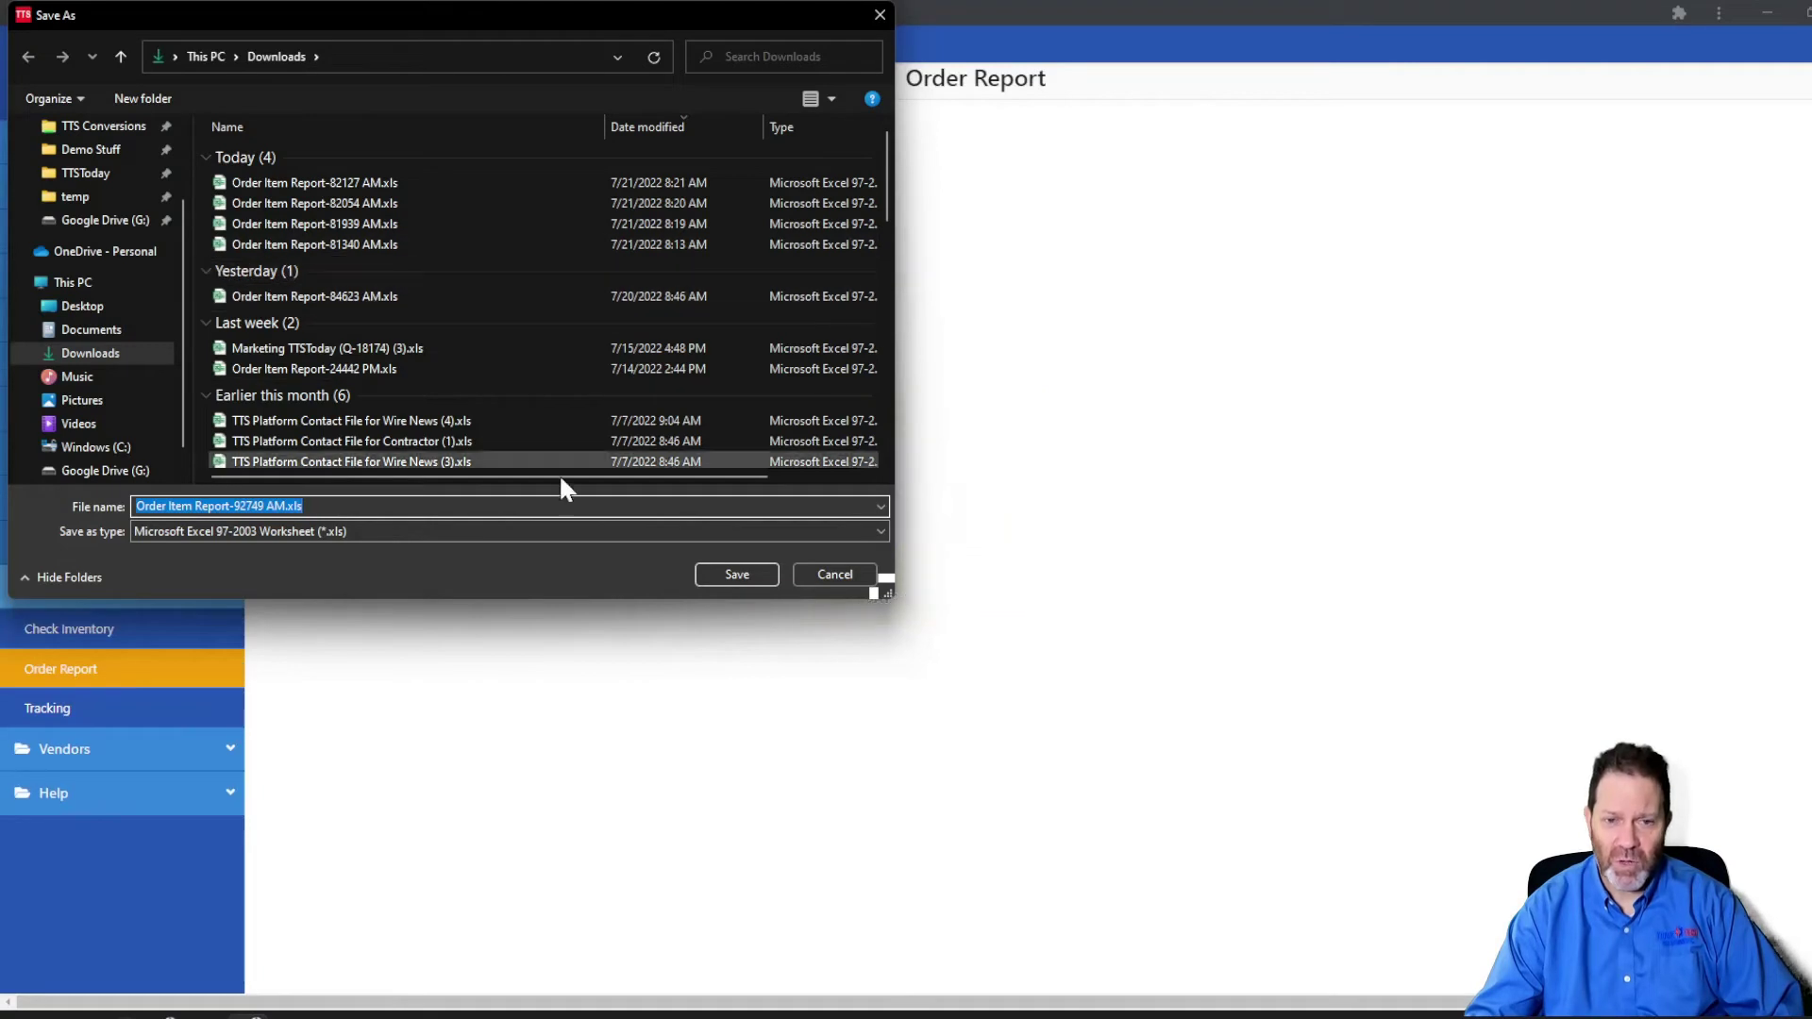
pyautogui.click(733, 571)
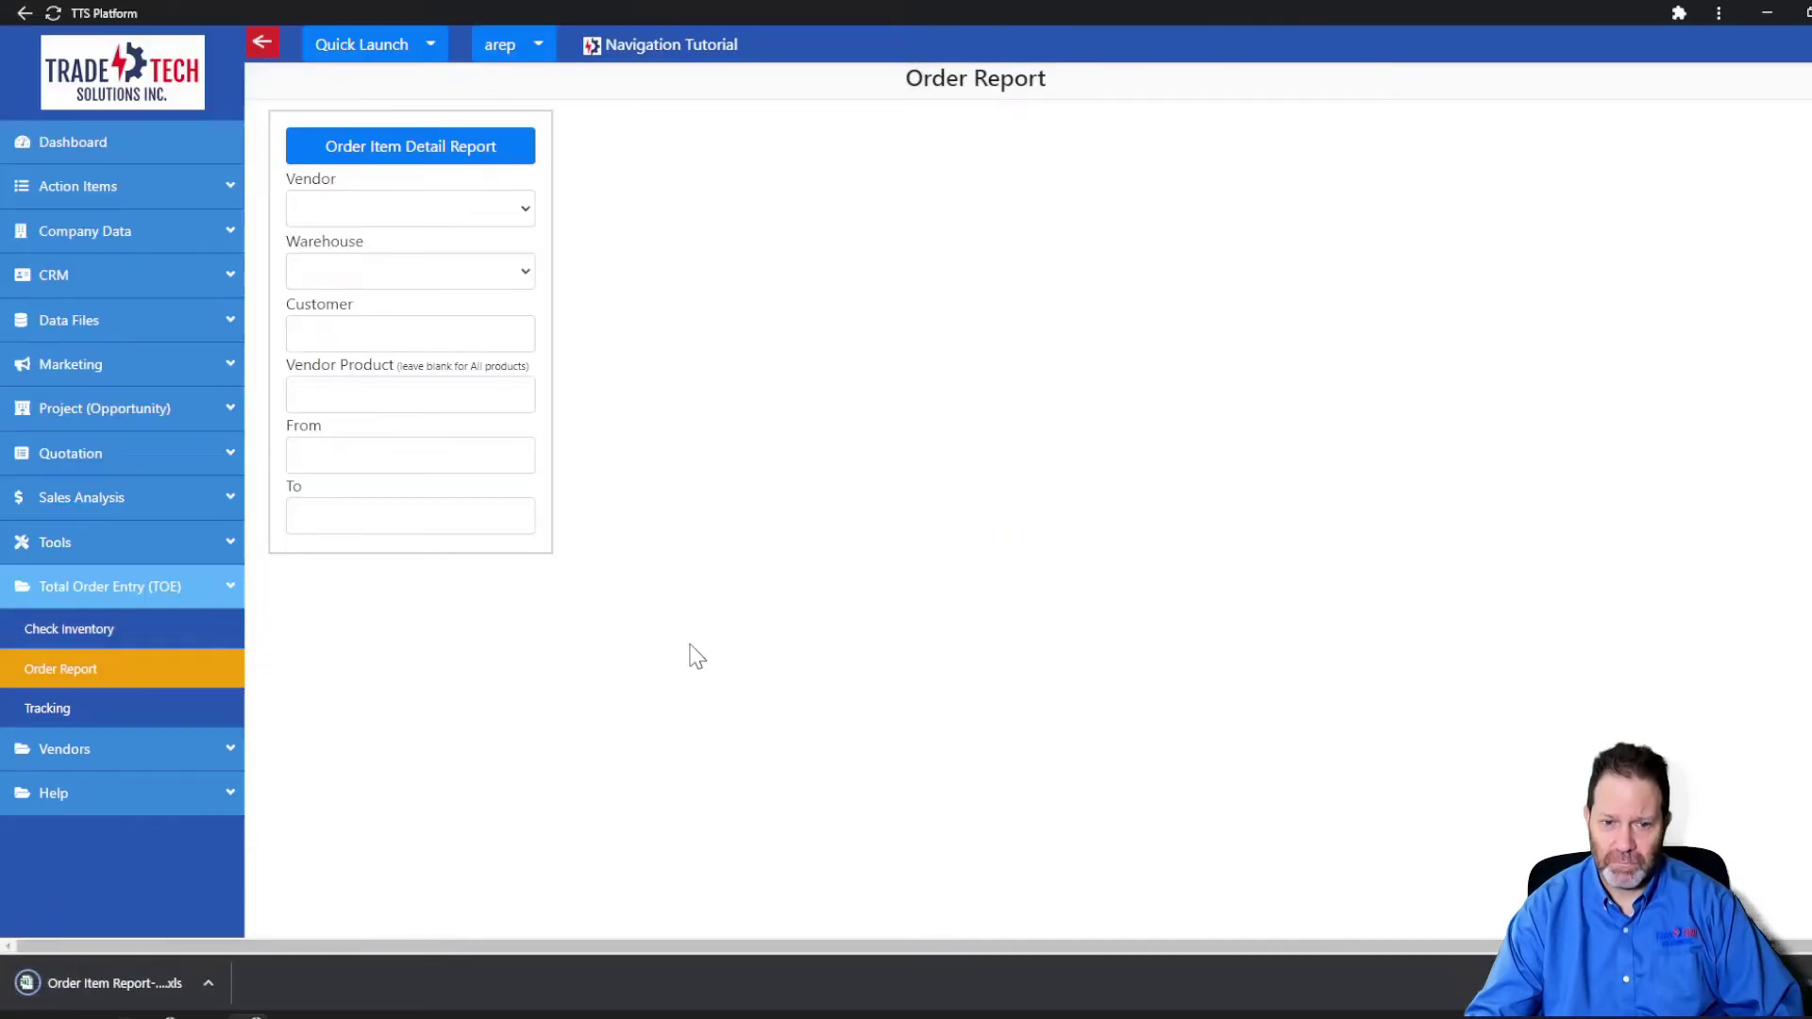
pyautogui.click(76, 988)
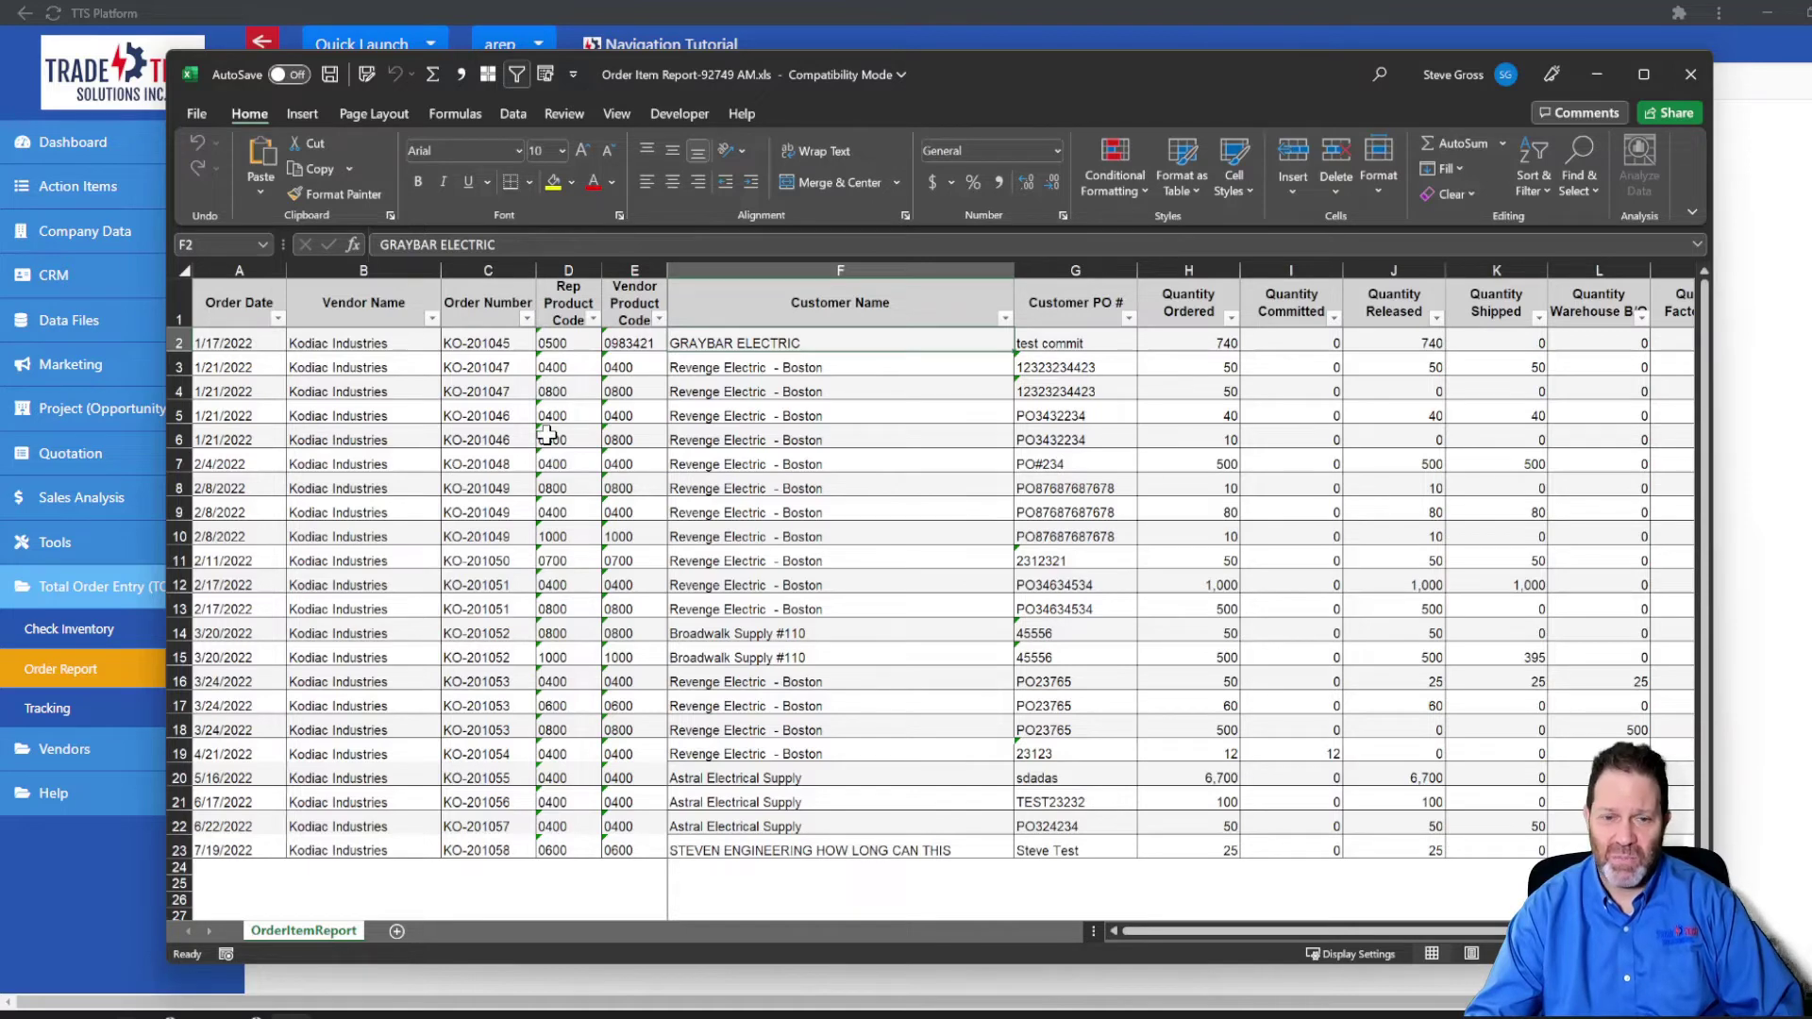
pyautogui.click(1683, 73)
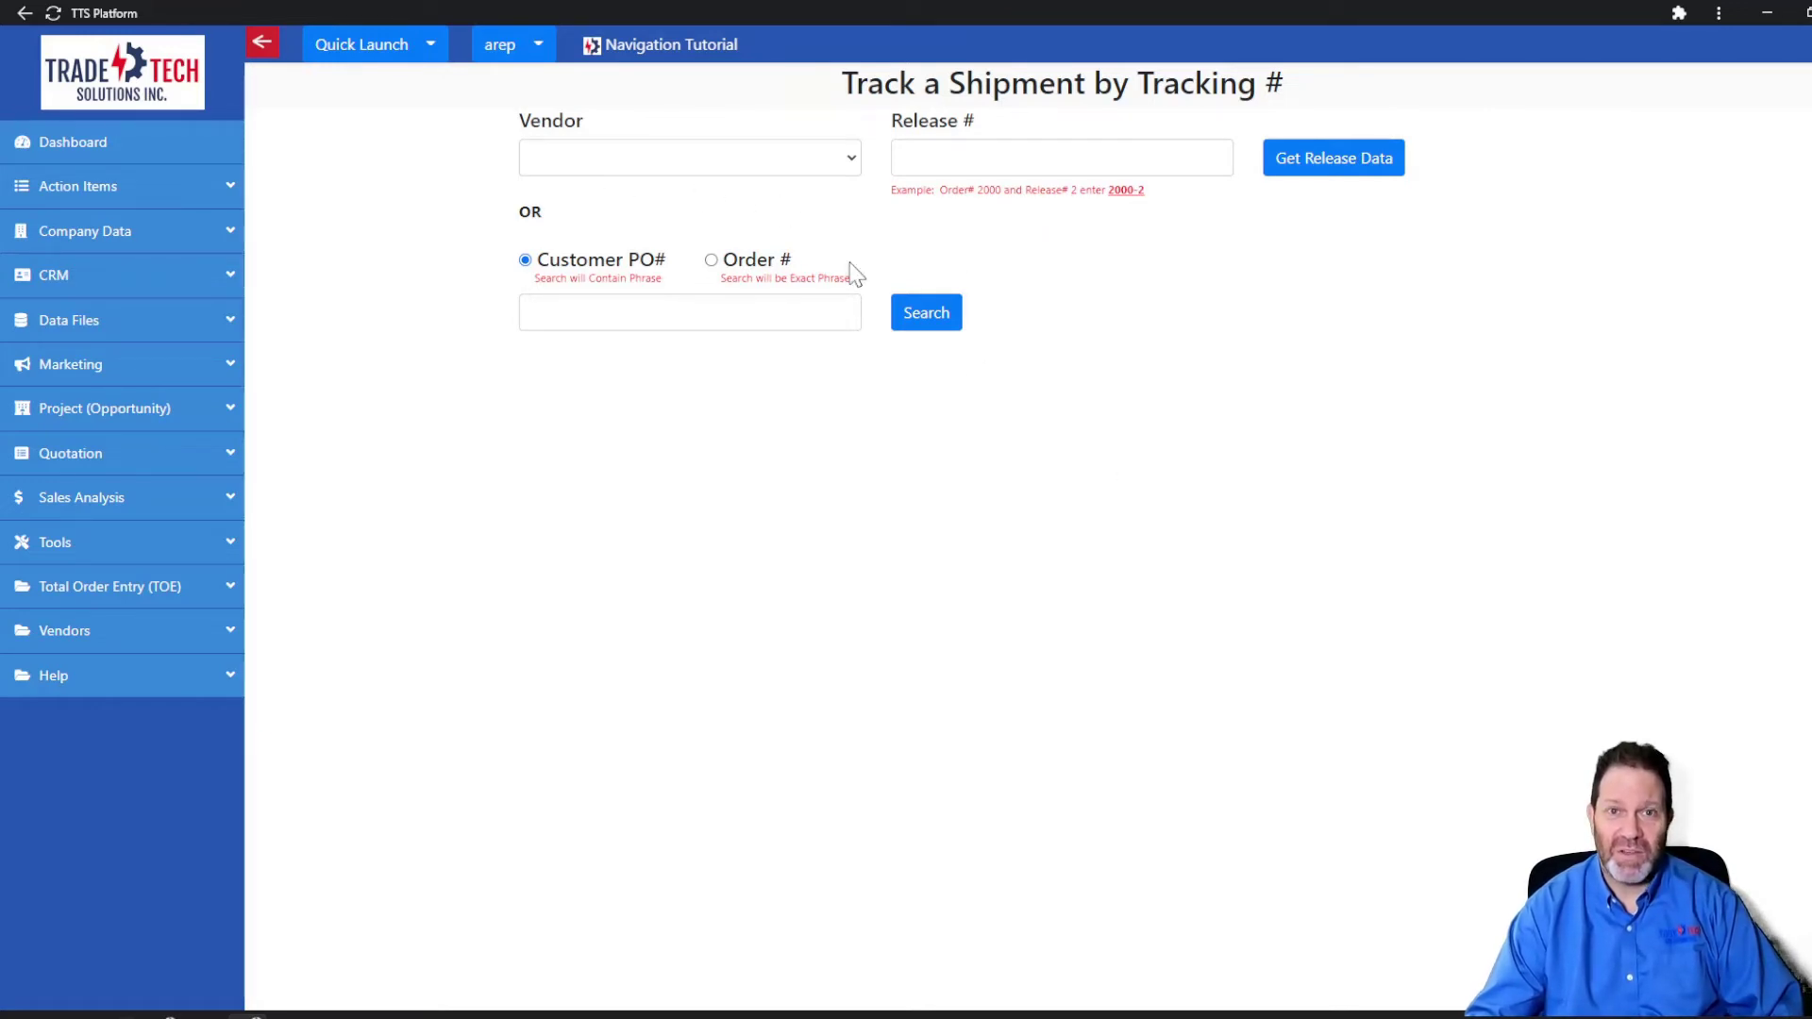
# - Select ARLINGTON INDUSTRIES INC as the tracking vendor and look at the example format for the release number
pyautogui.click(854, 167)
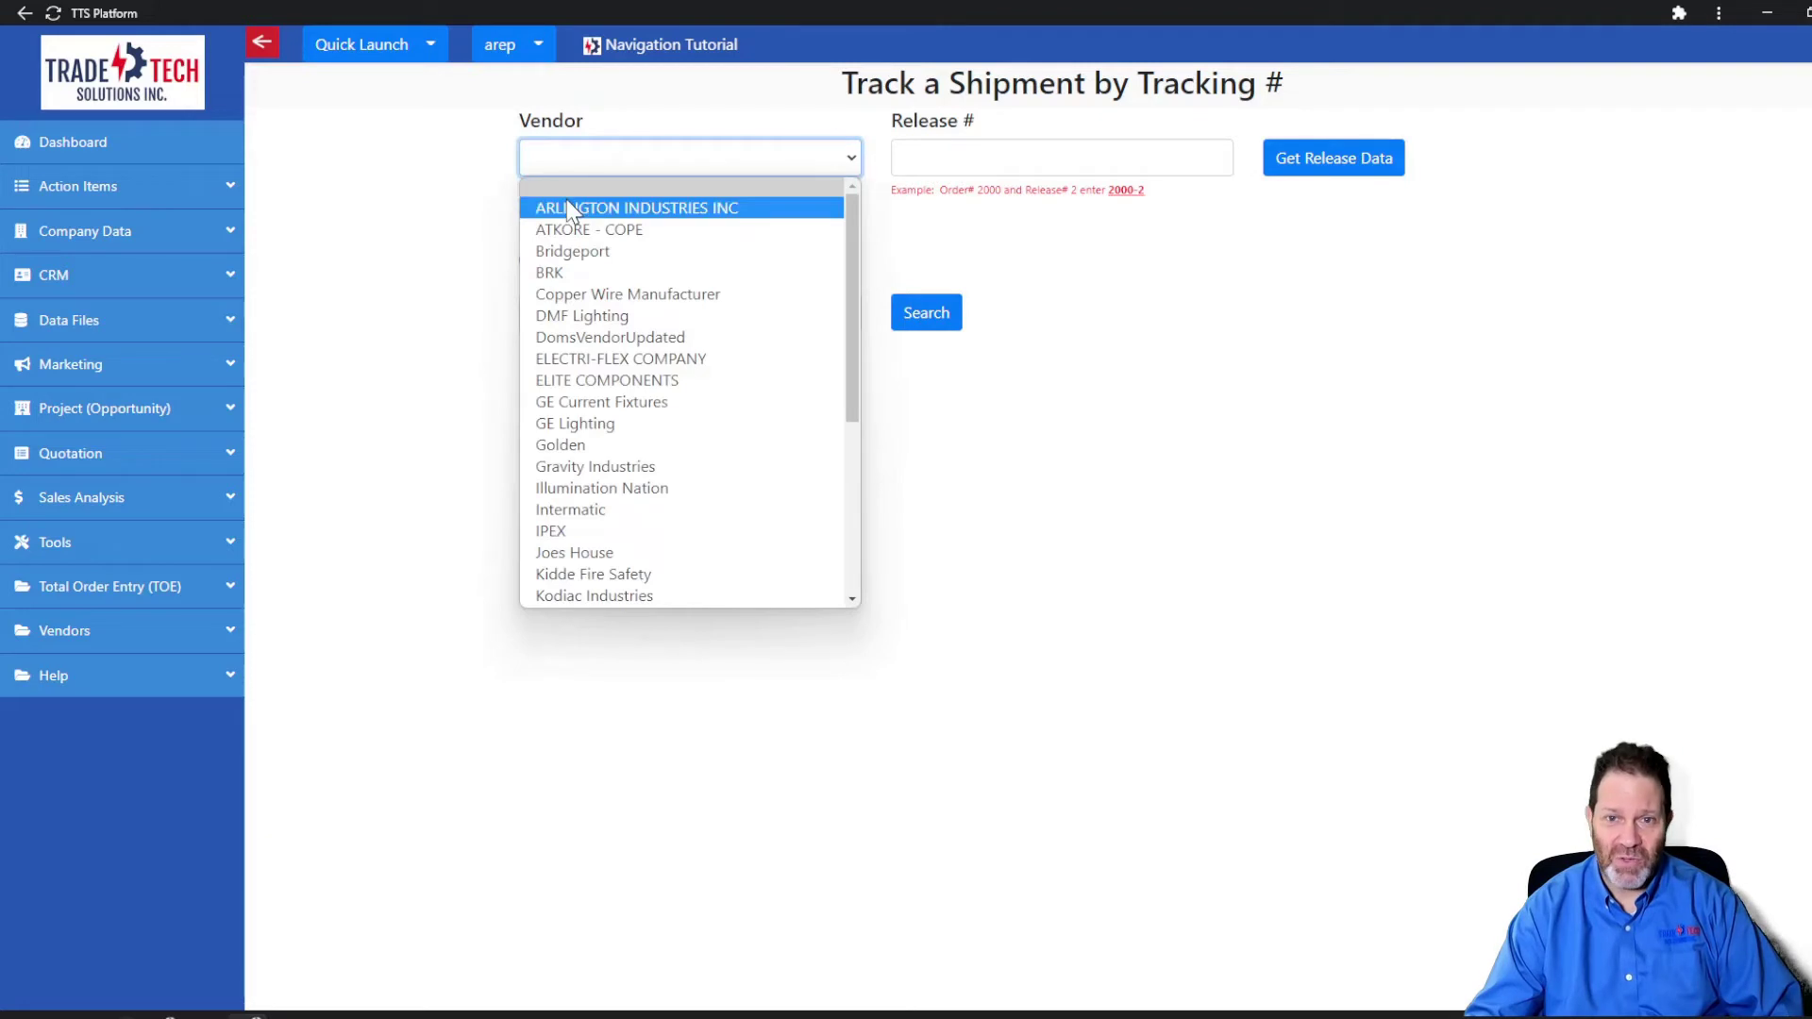
pyautogui.click(575, 204)
pyautogui.click(1008, 158)
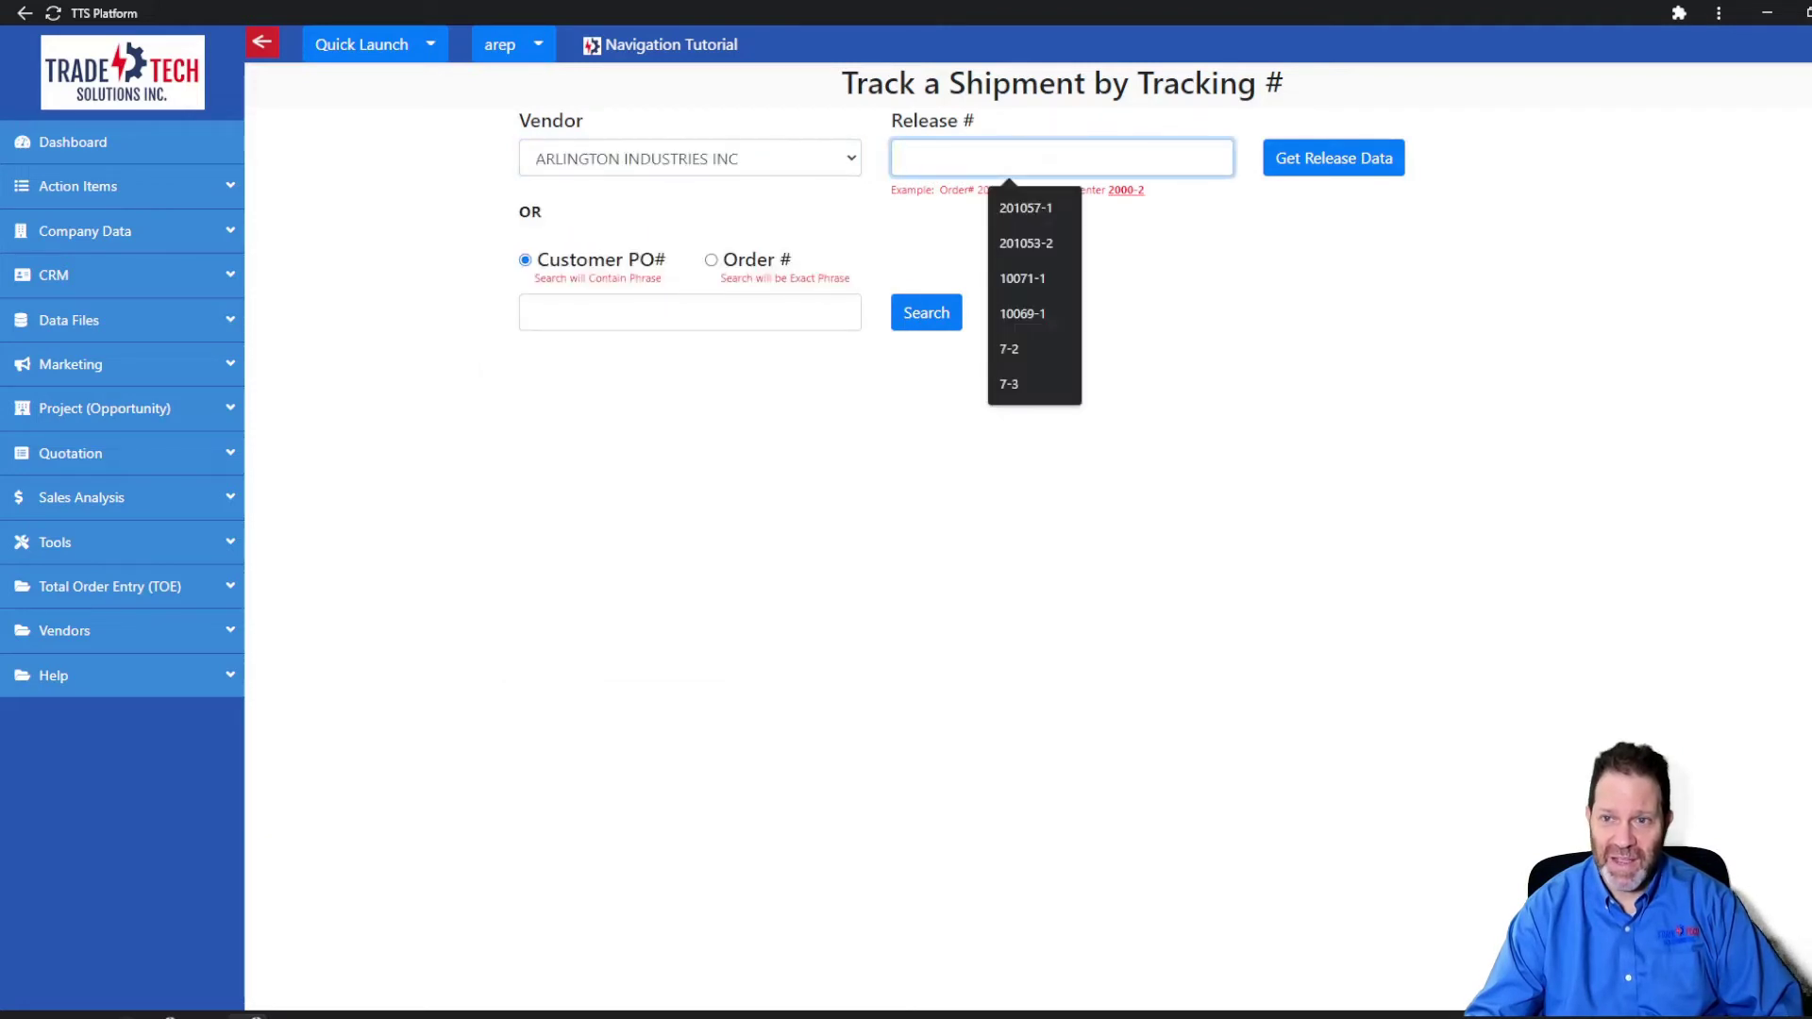
pyautogui.click(1205, 320)
pyautogui.moveTo(884, 198); pyautogui.dragTo(1164, 202)
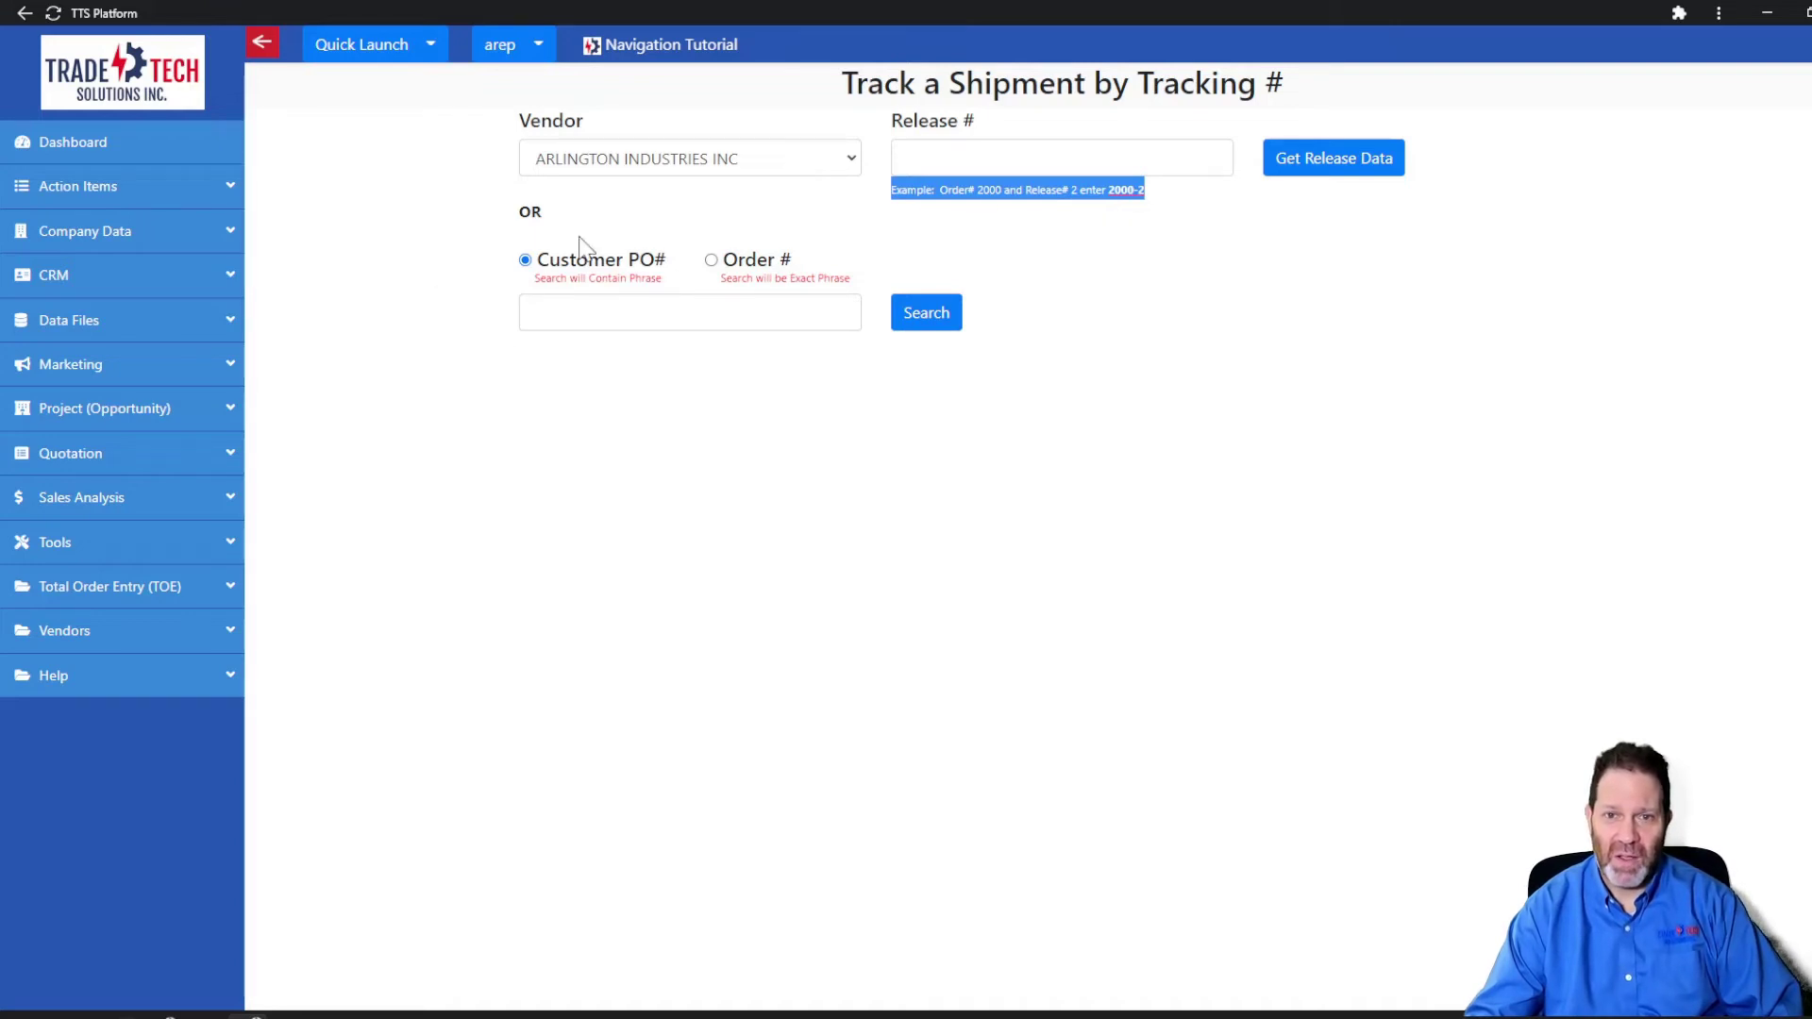
# - Switch the shipment search to Order # and back to Customer PO#
pyautogui.click(532, 313)
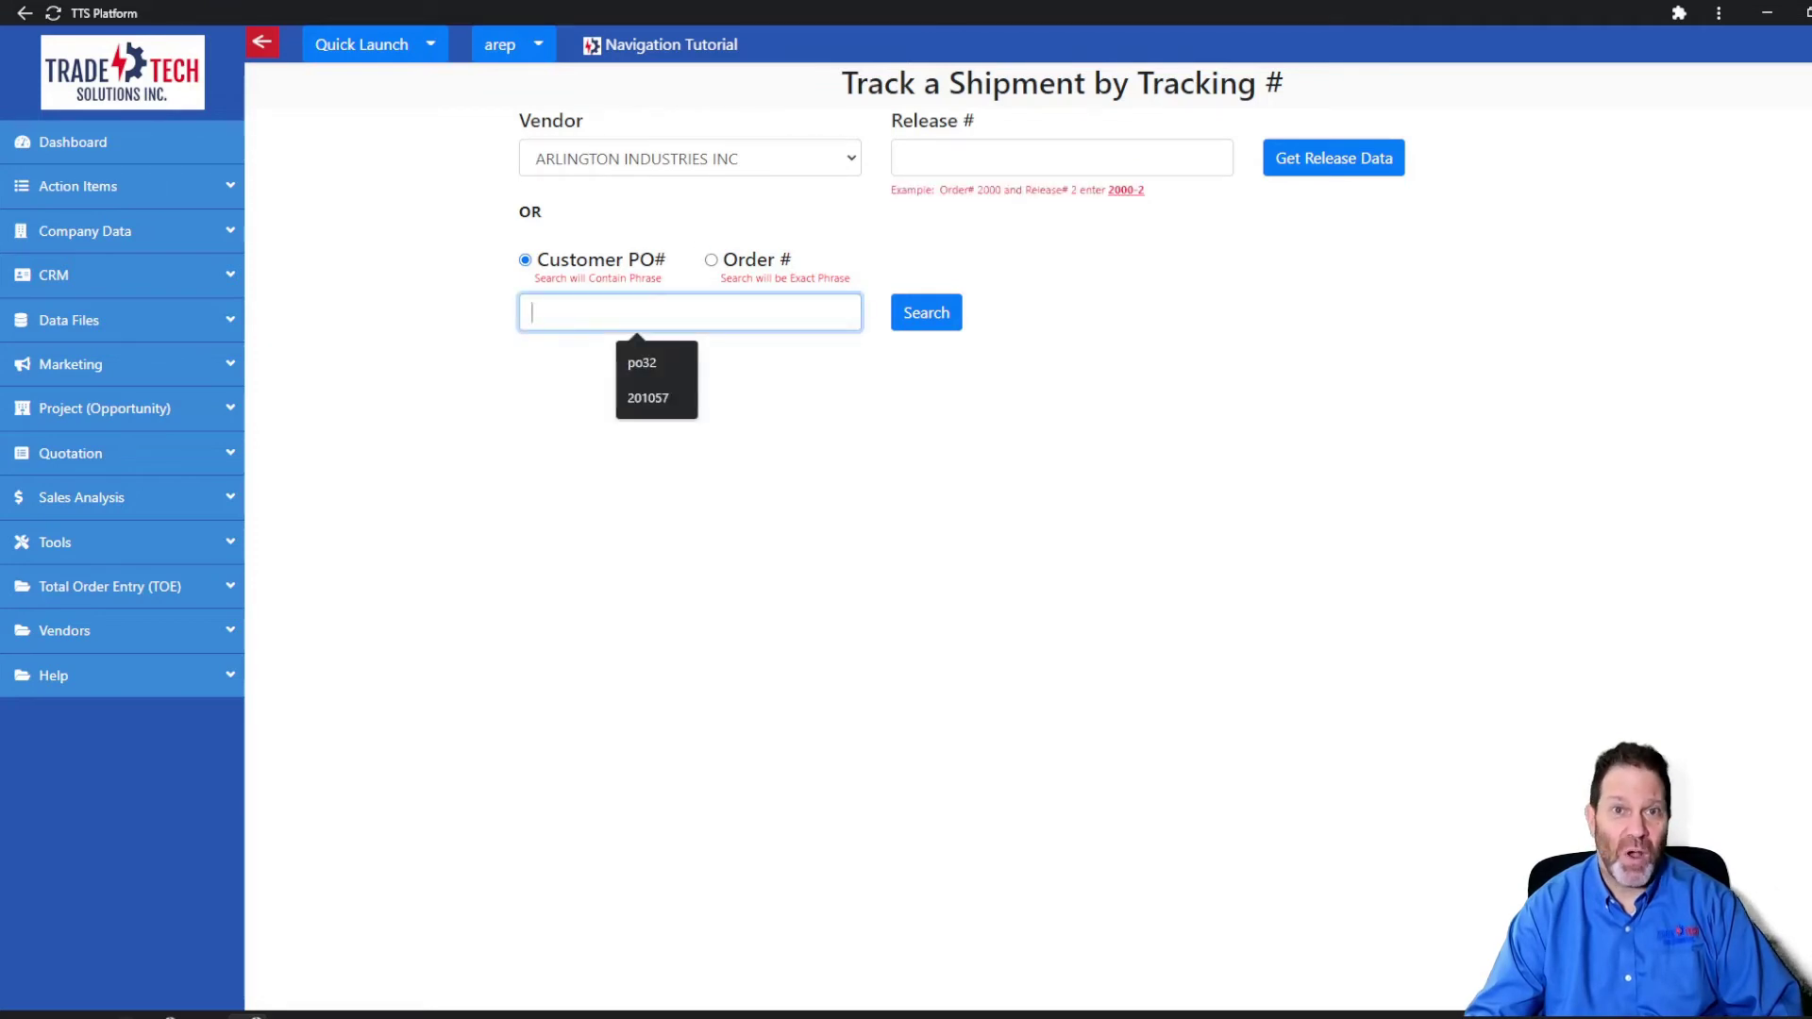
pyautogui.click(712, 261)
pyautogui.click(533, 312)
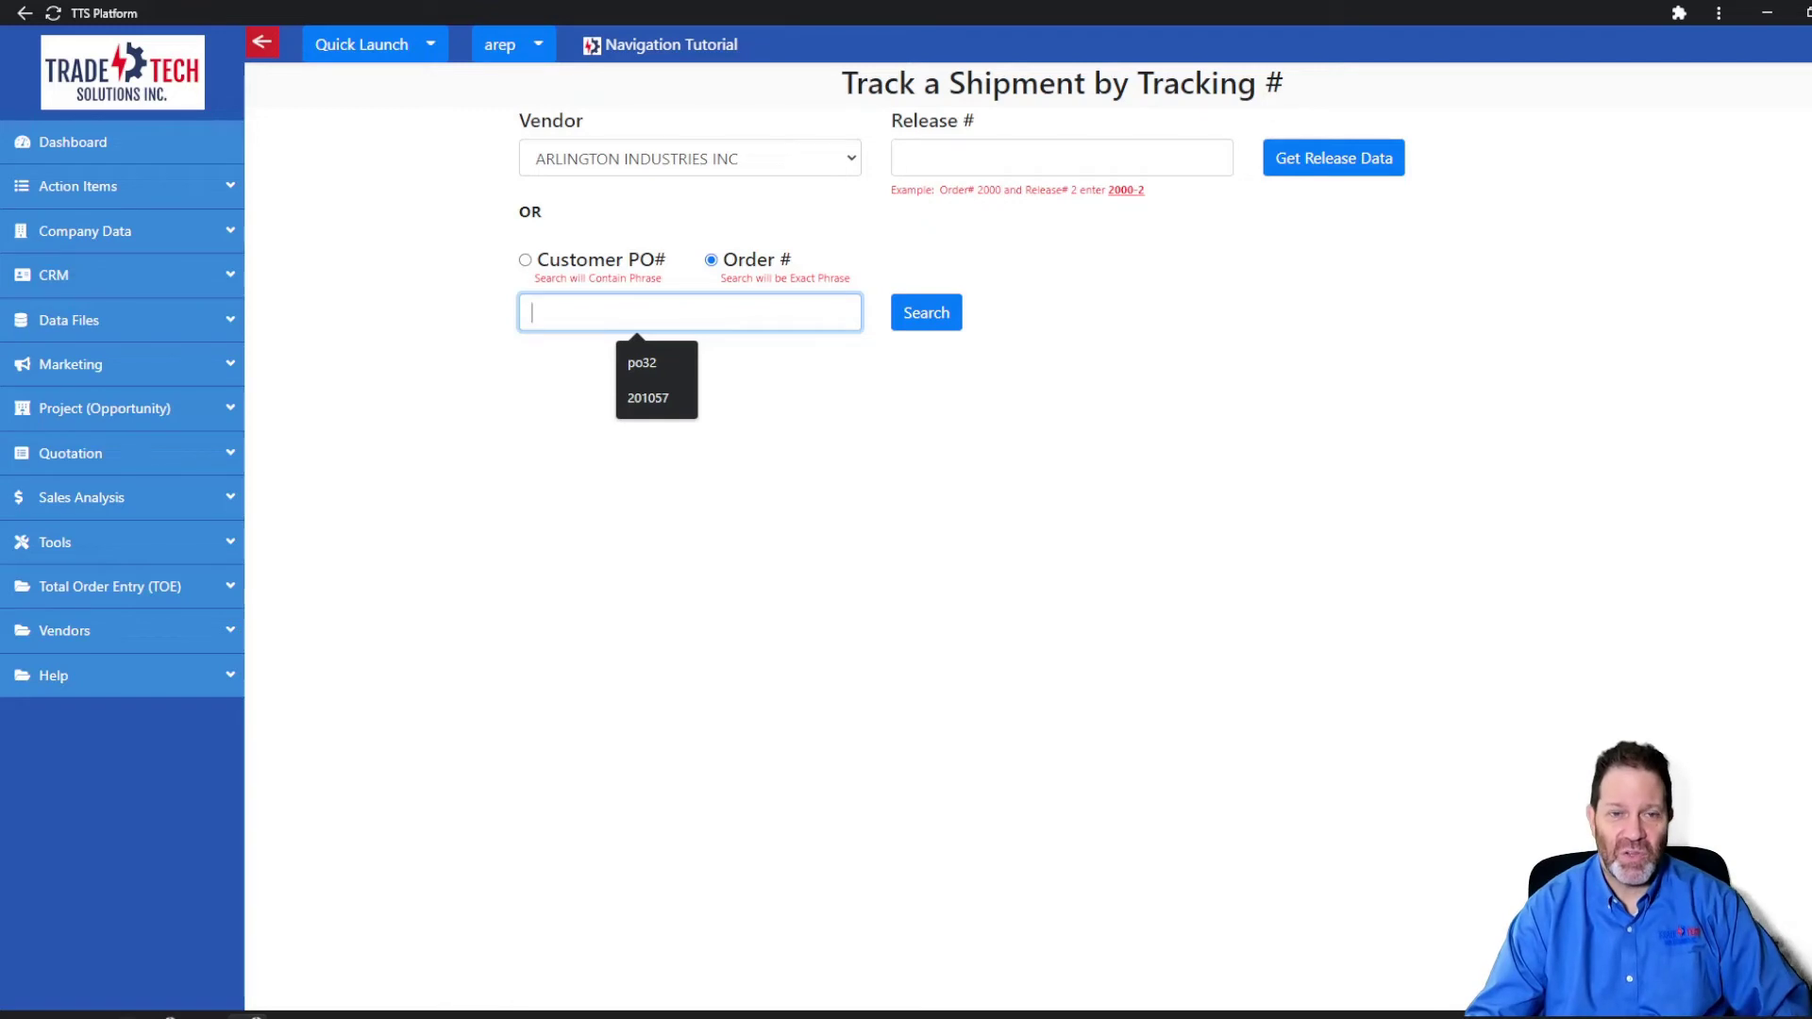
pyautogui.click(525, 260)
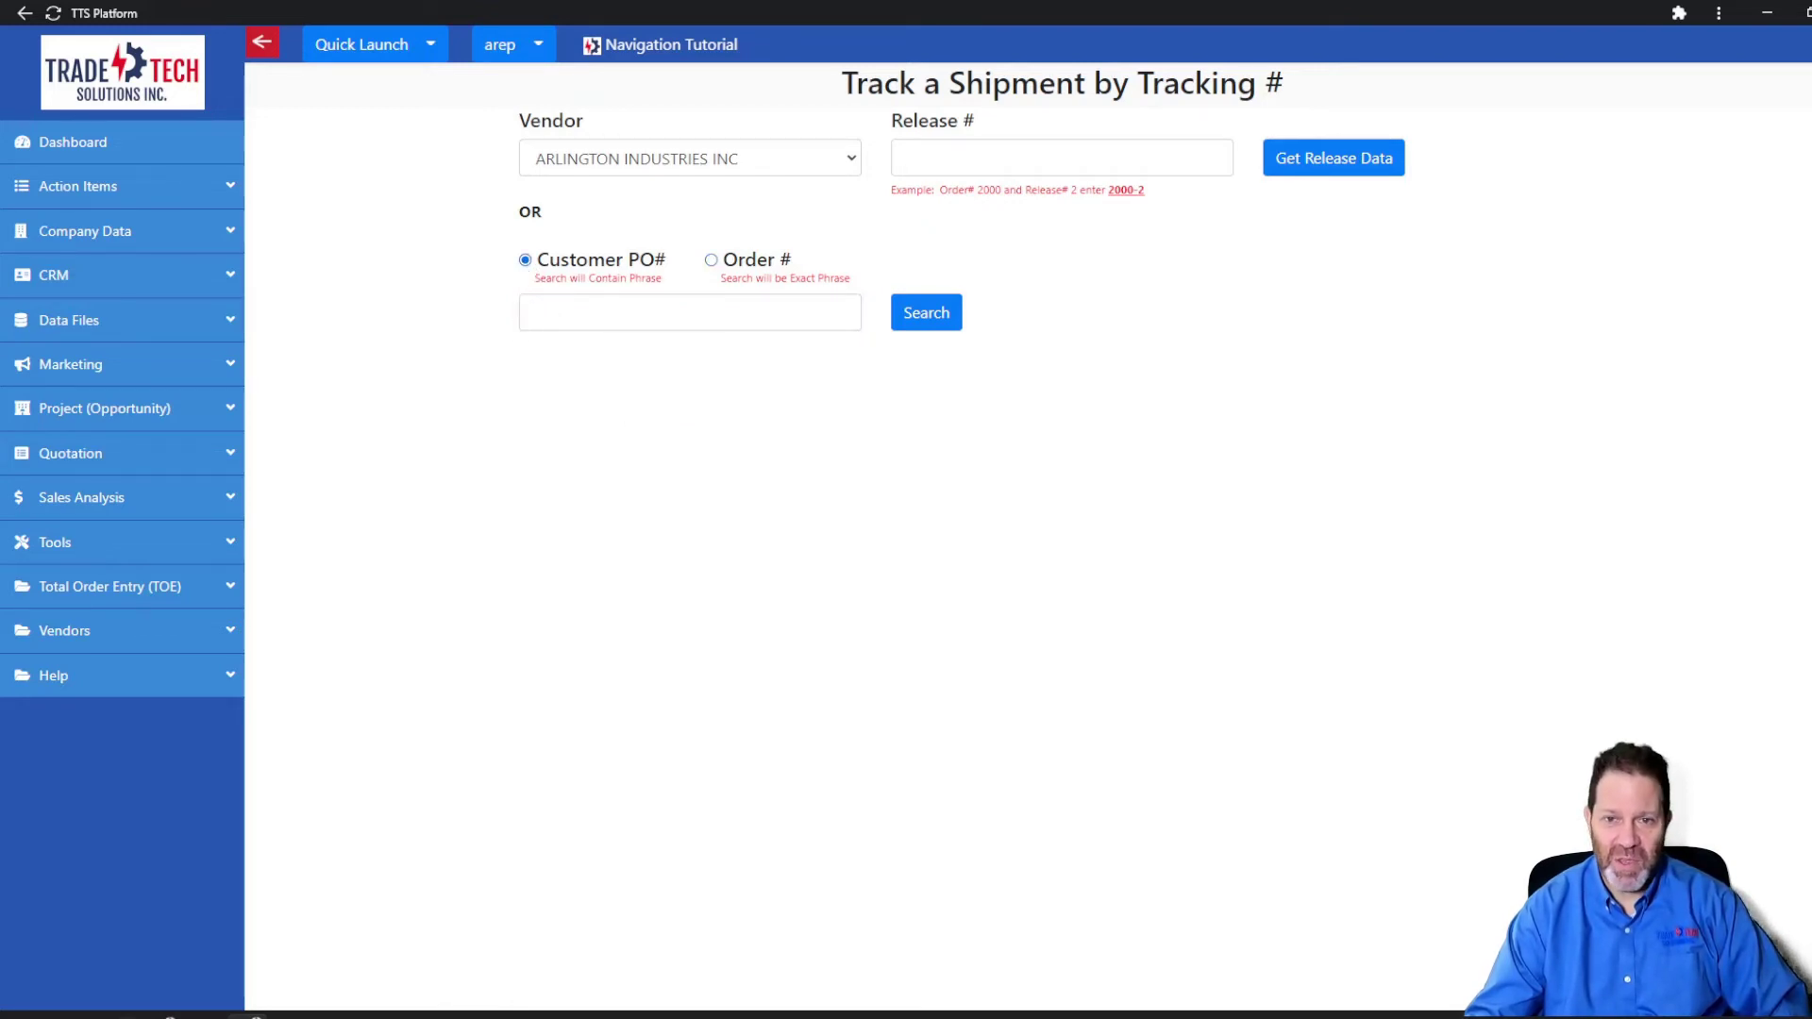
# - Search for shipments whose customer PO number contains "po32"
pyautogui.click(527, 315)
pyautogui.click(674, 351)
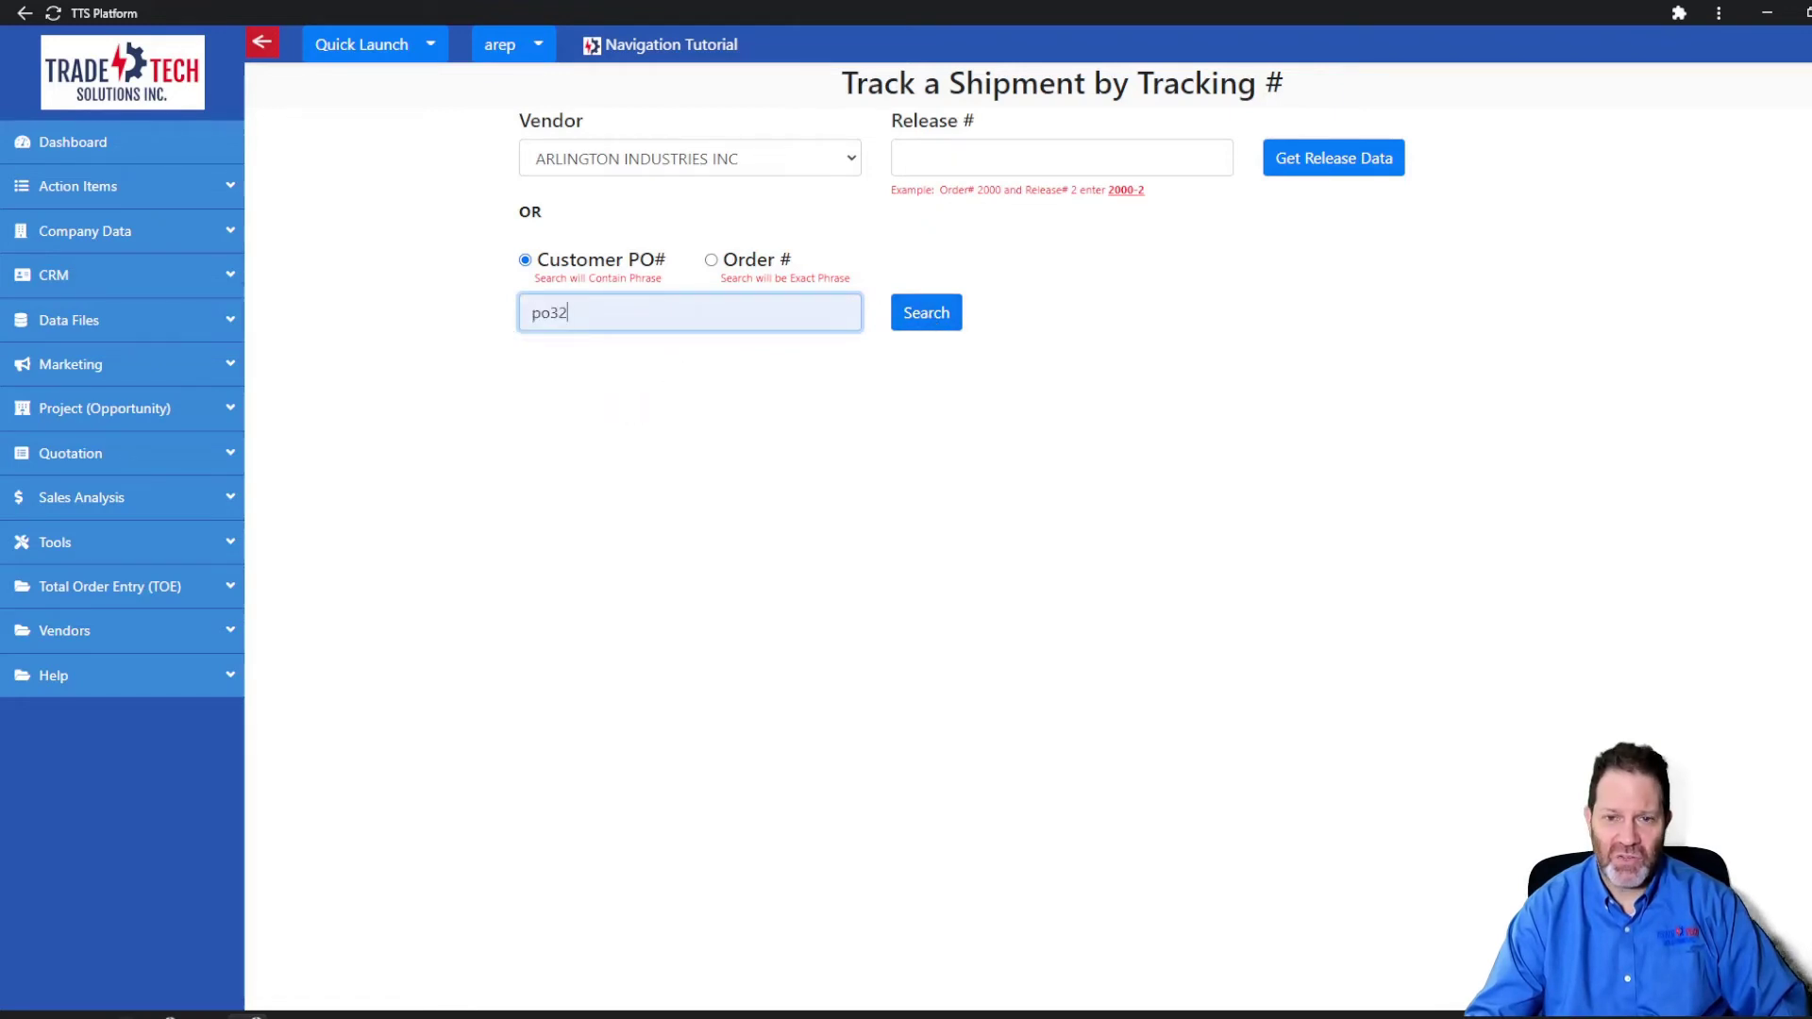
pyautogui.hotkey('shift', 'Right')
pyautogui.hotkey('shift', 'Right')
pyautogui.hotkey('shift', 'Right')
pyautogui.hotkey('shift', 'Right')
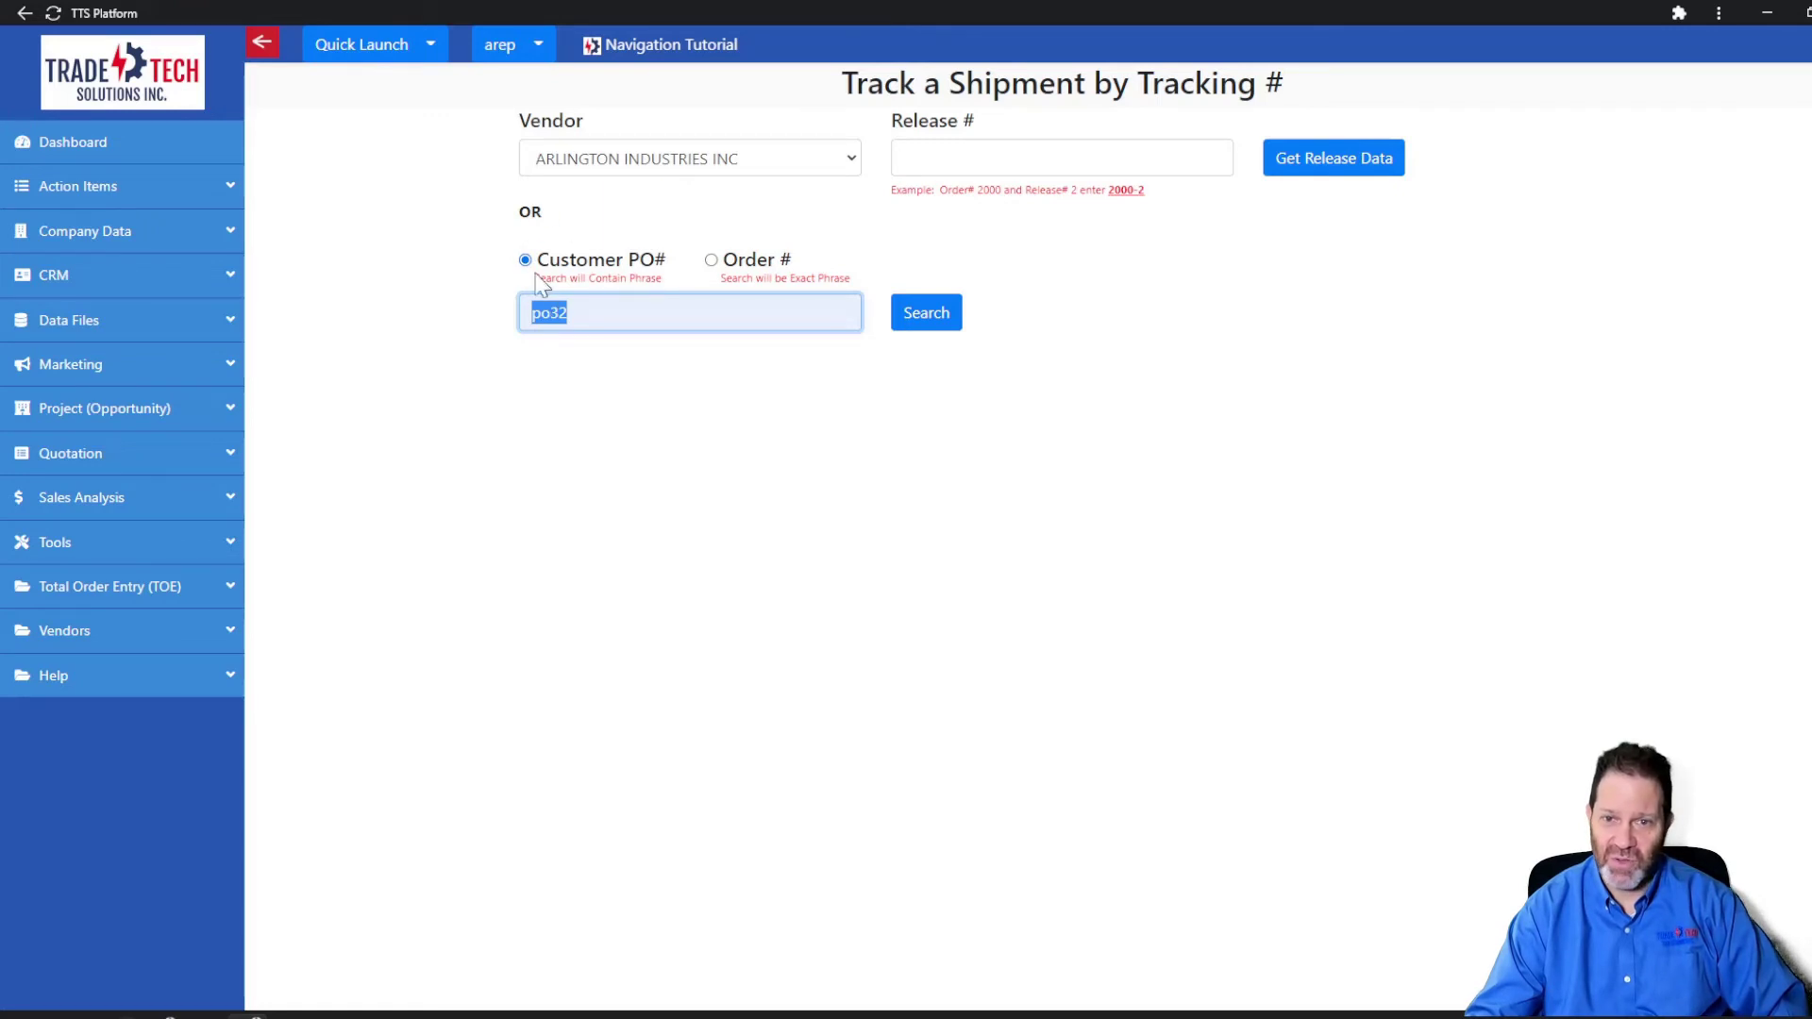
pyautogui.click(922, 321)
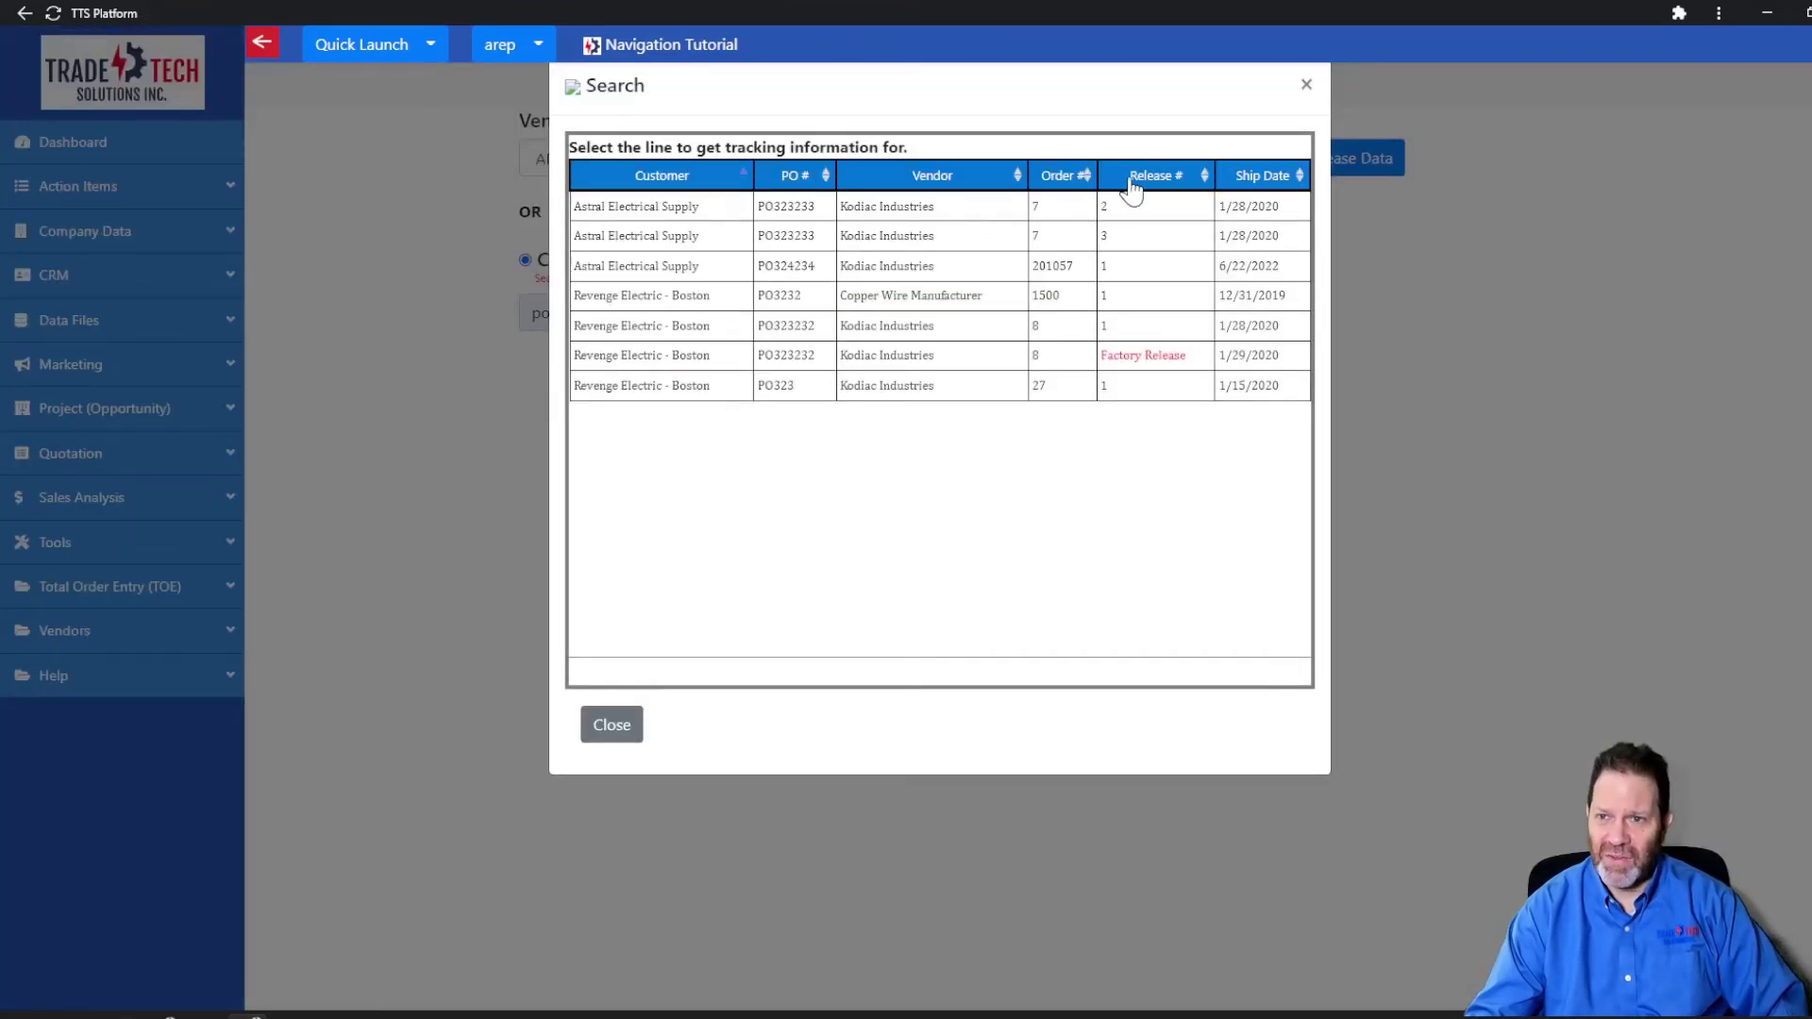
# - Sort the search results by newest ship date and select the Kodiac Industries shipment dated 6/22/2022
pyautogui.click(1261, 178)
pyautogui.click(1260, 179)
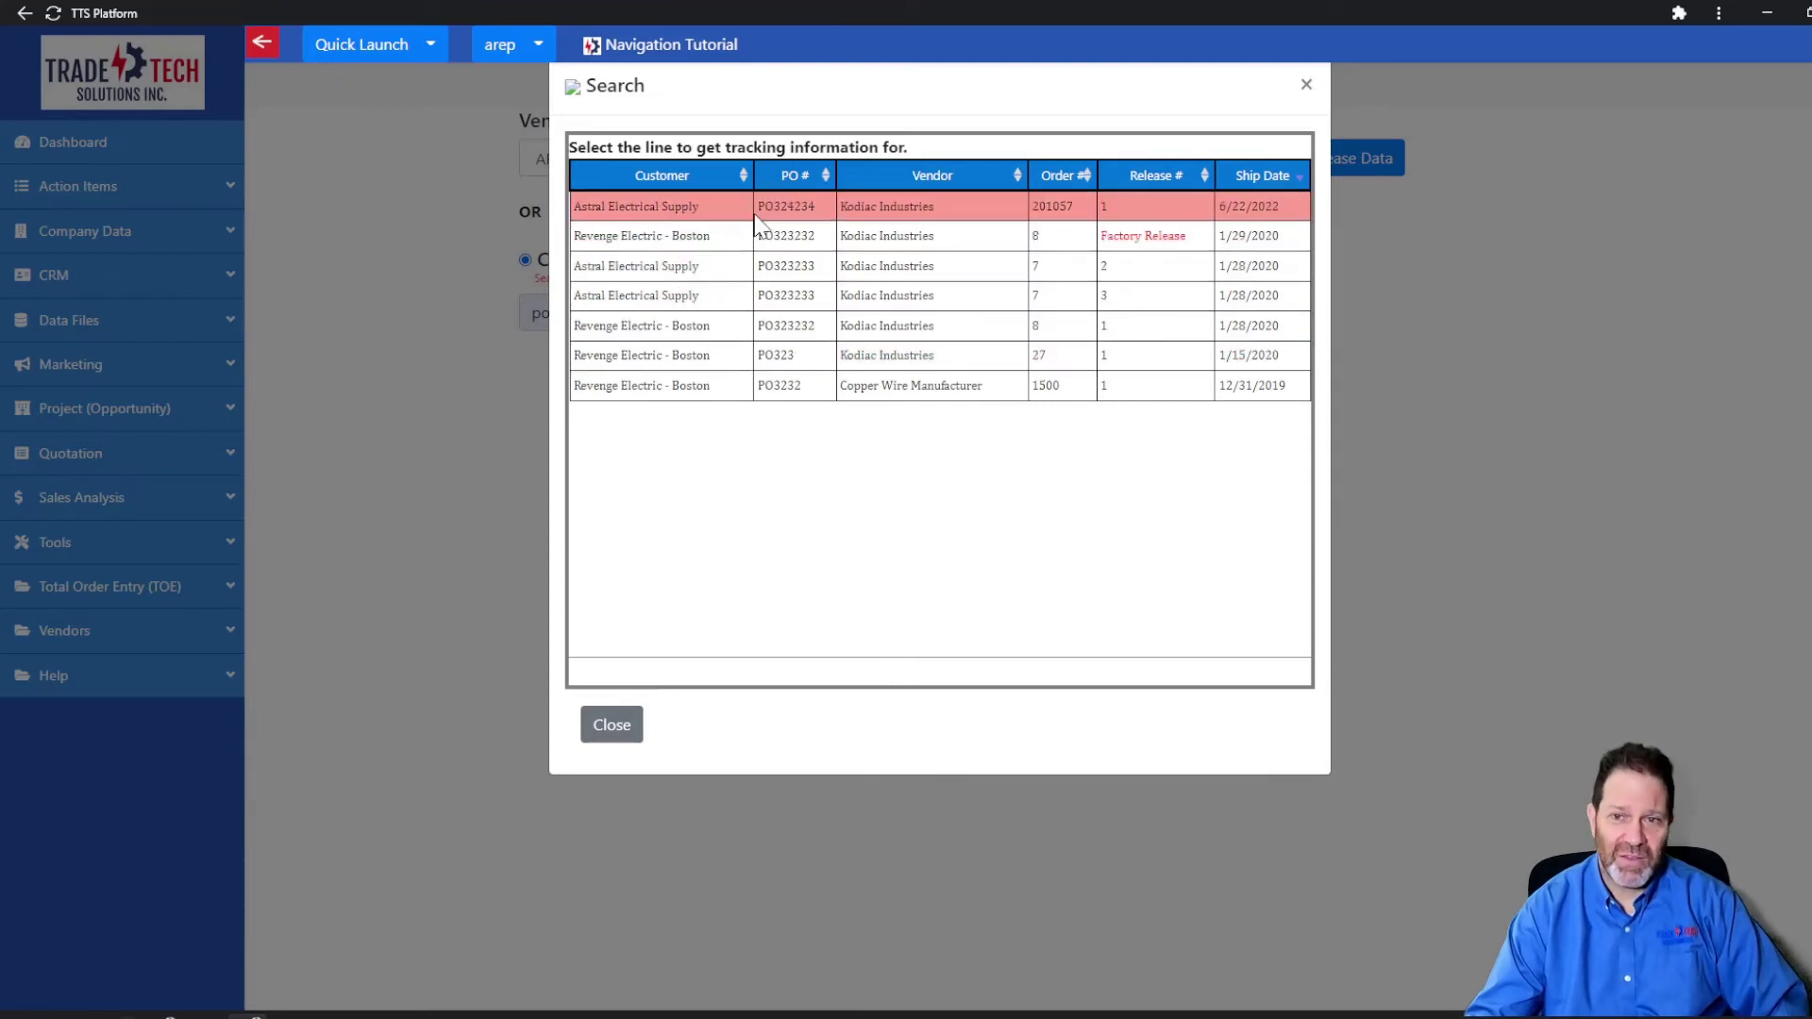
pyautogui.click(870, 224)
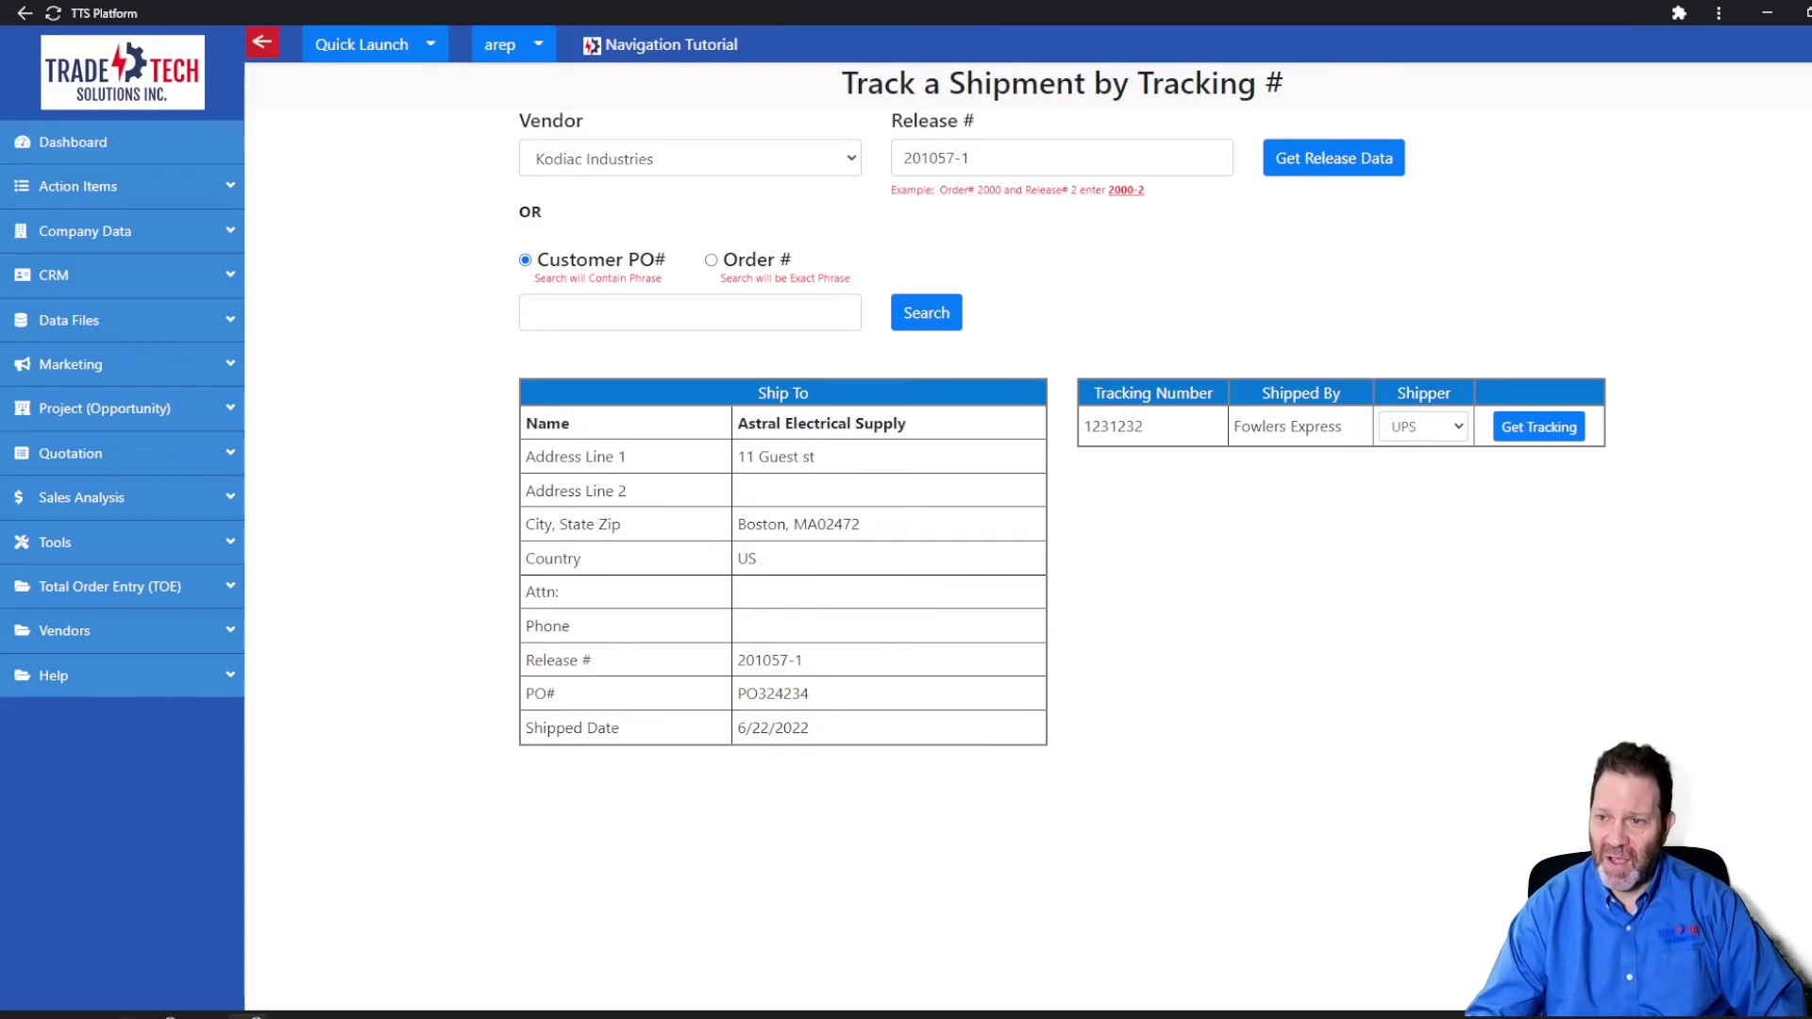
# - Choose UPS as the shipper and look up the shipment's tracking number on the UPS website
pyautogui.click(1462, 432)
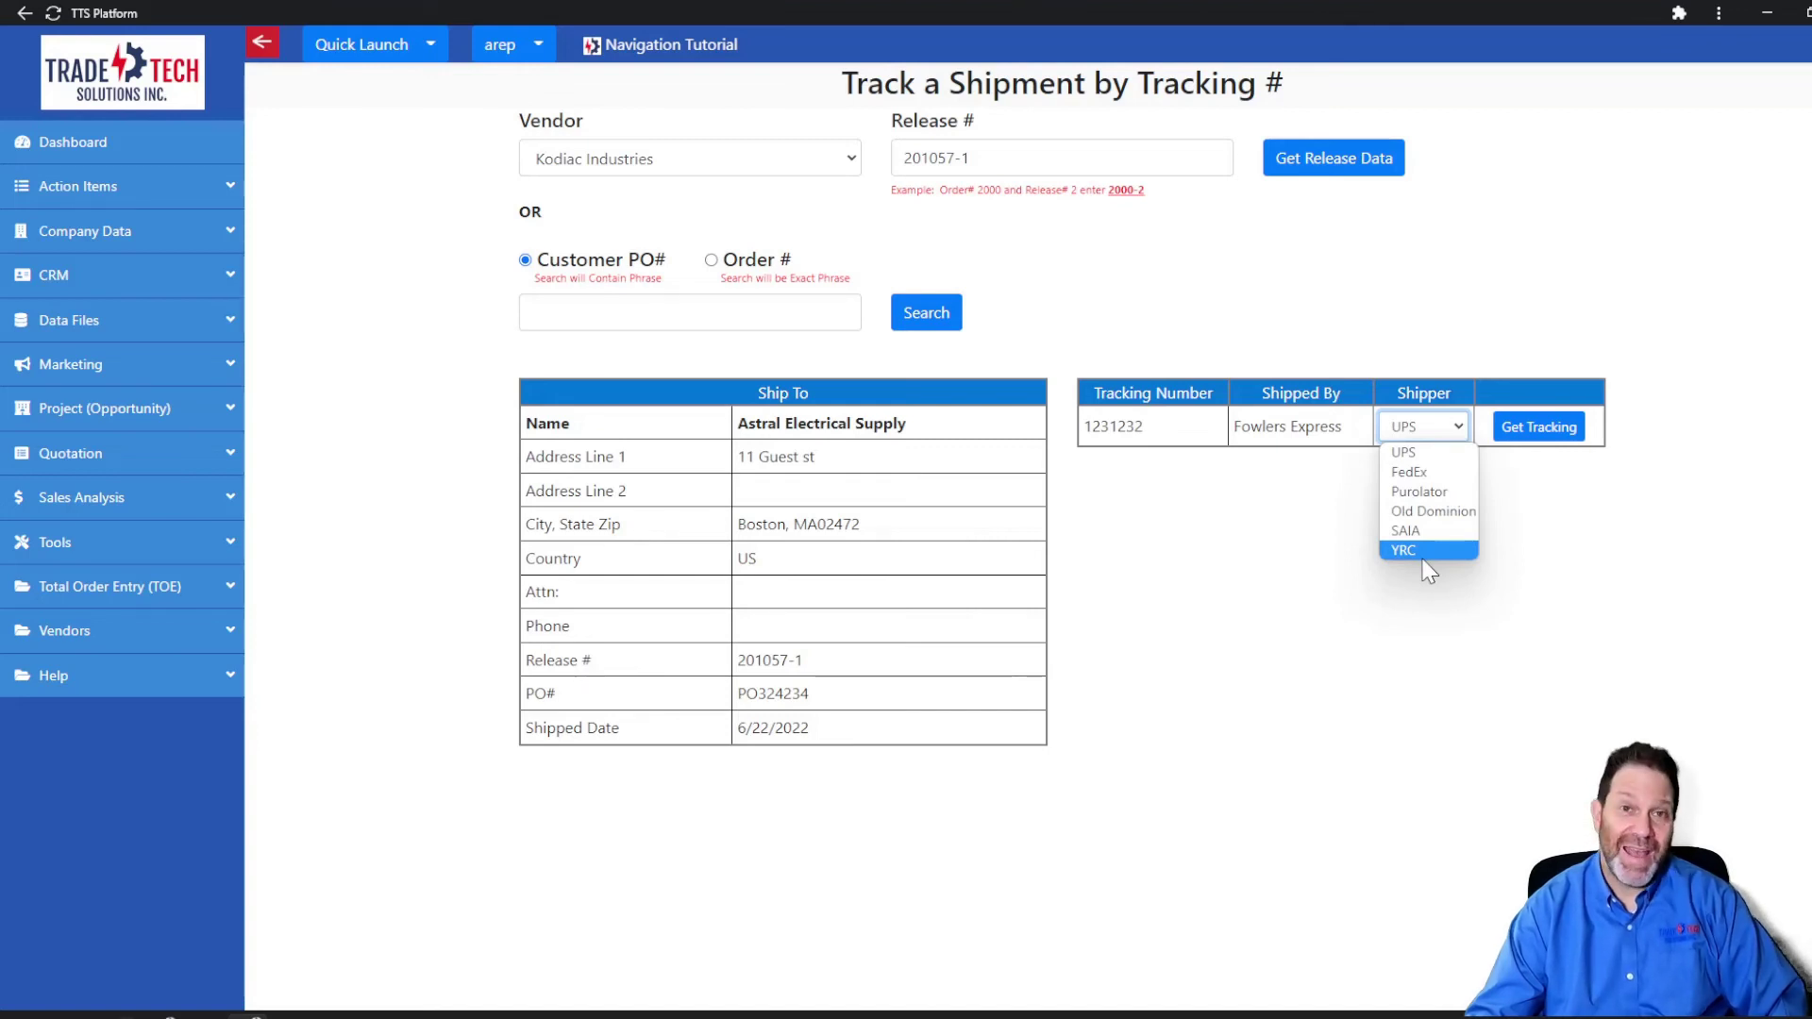
pyautogui.click(1413, 452)
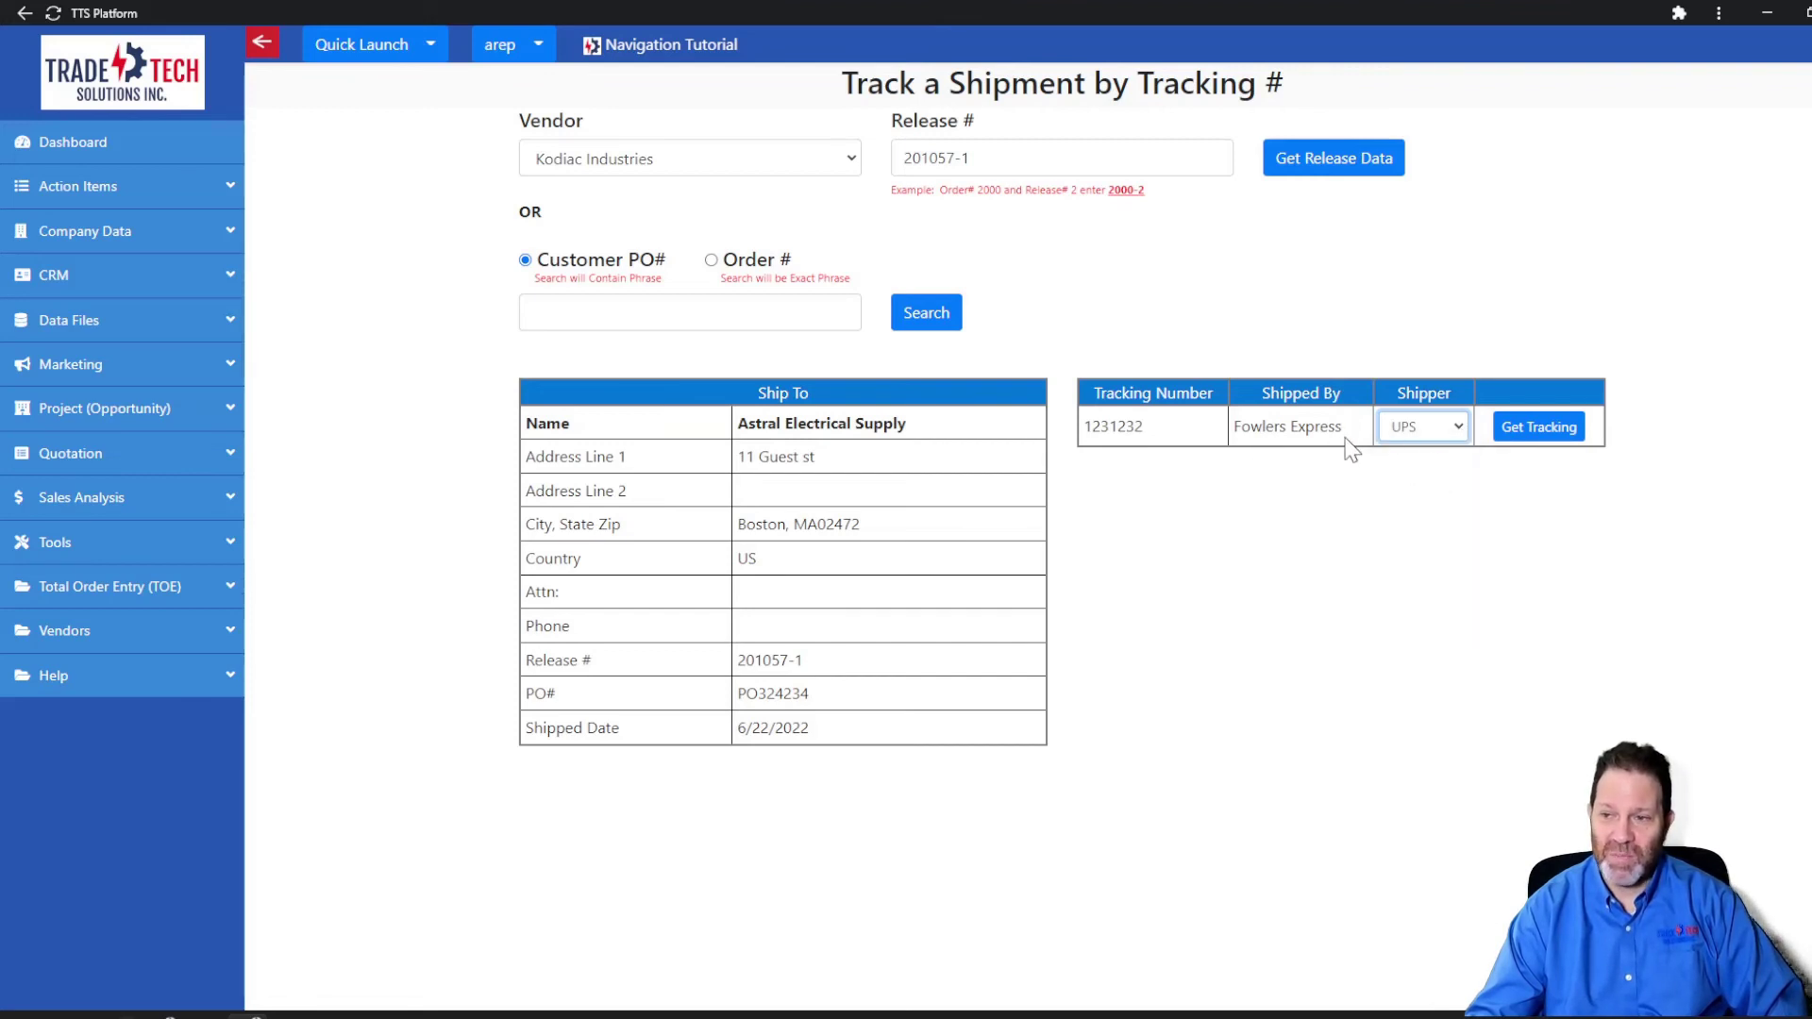
pyautogui.moveTo(1153, 434); pyautogui.dragTo(1082, 434)
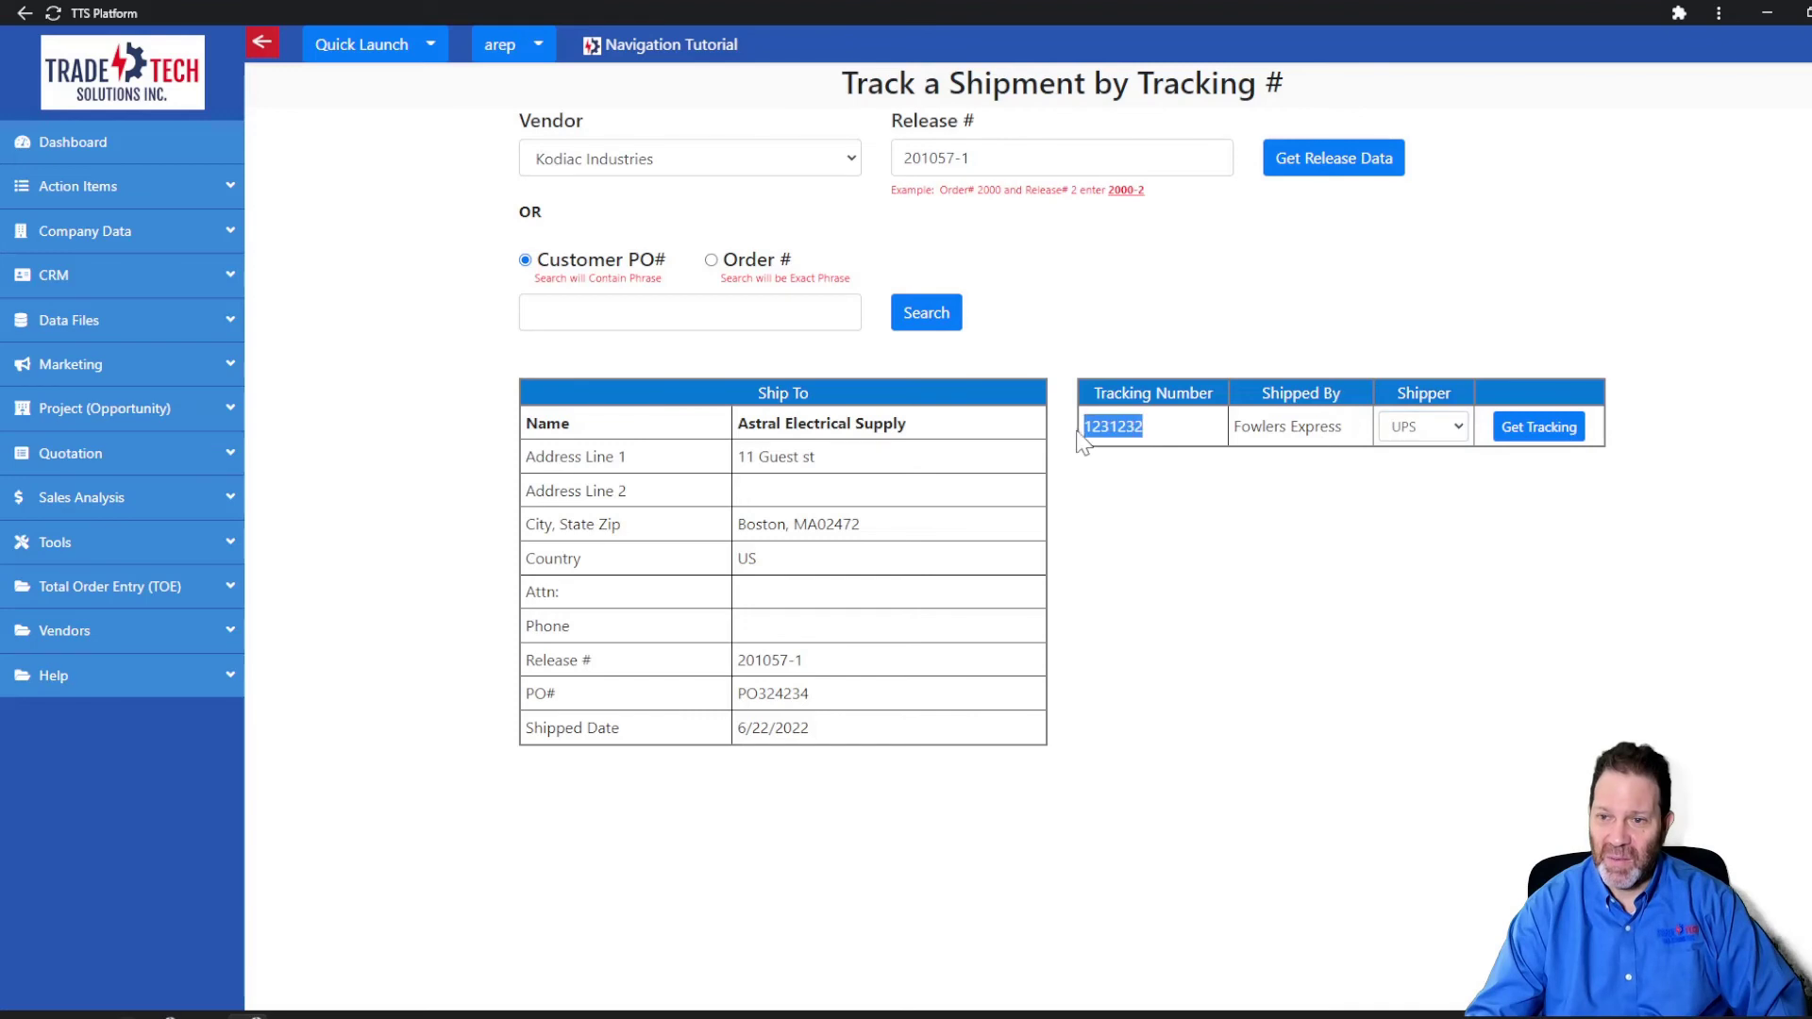
pyautogui.click(1540, 432)
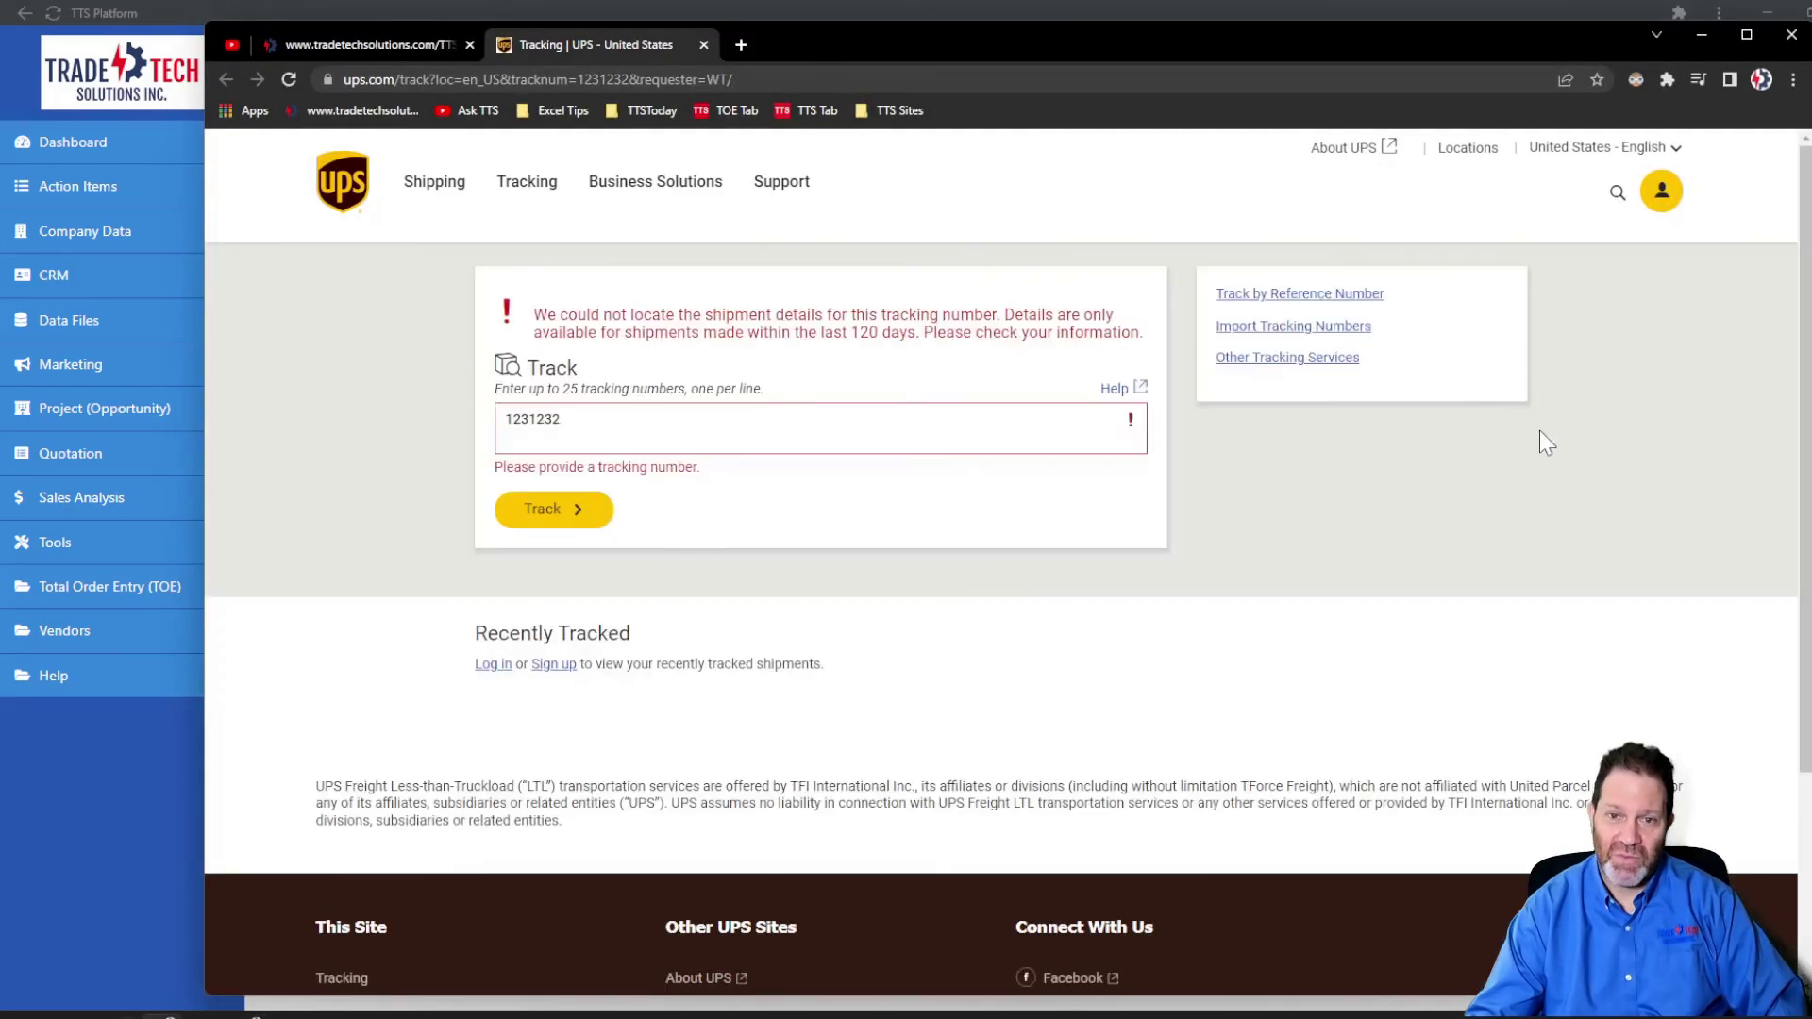
pyautogui.moveTo(789, 416); pyautogui.dragTo(498, 420)
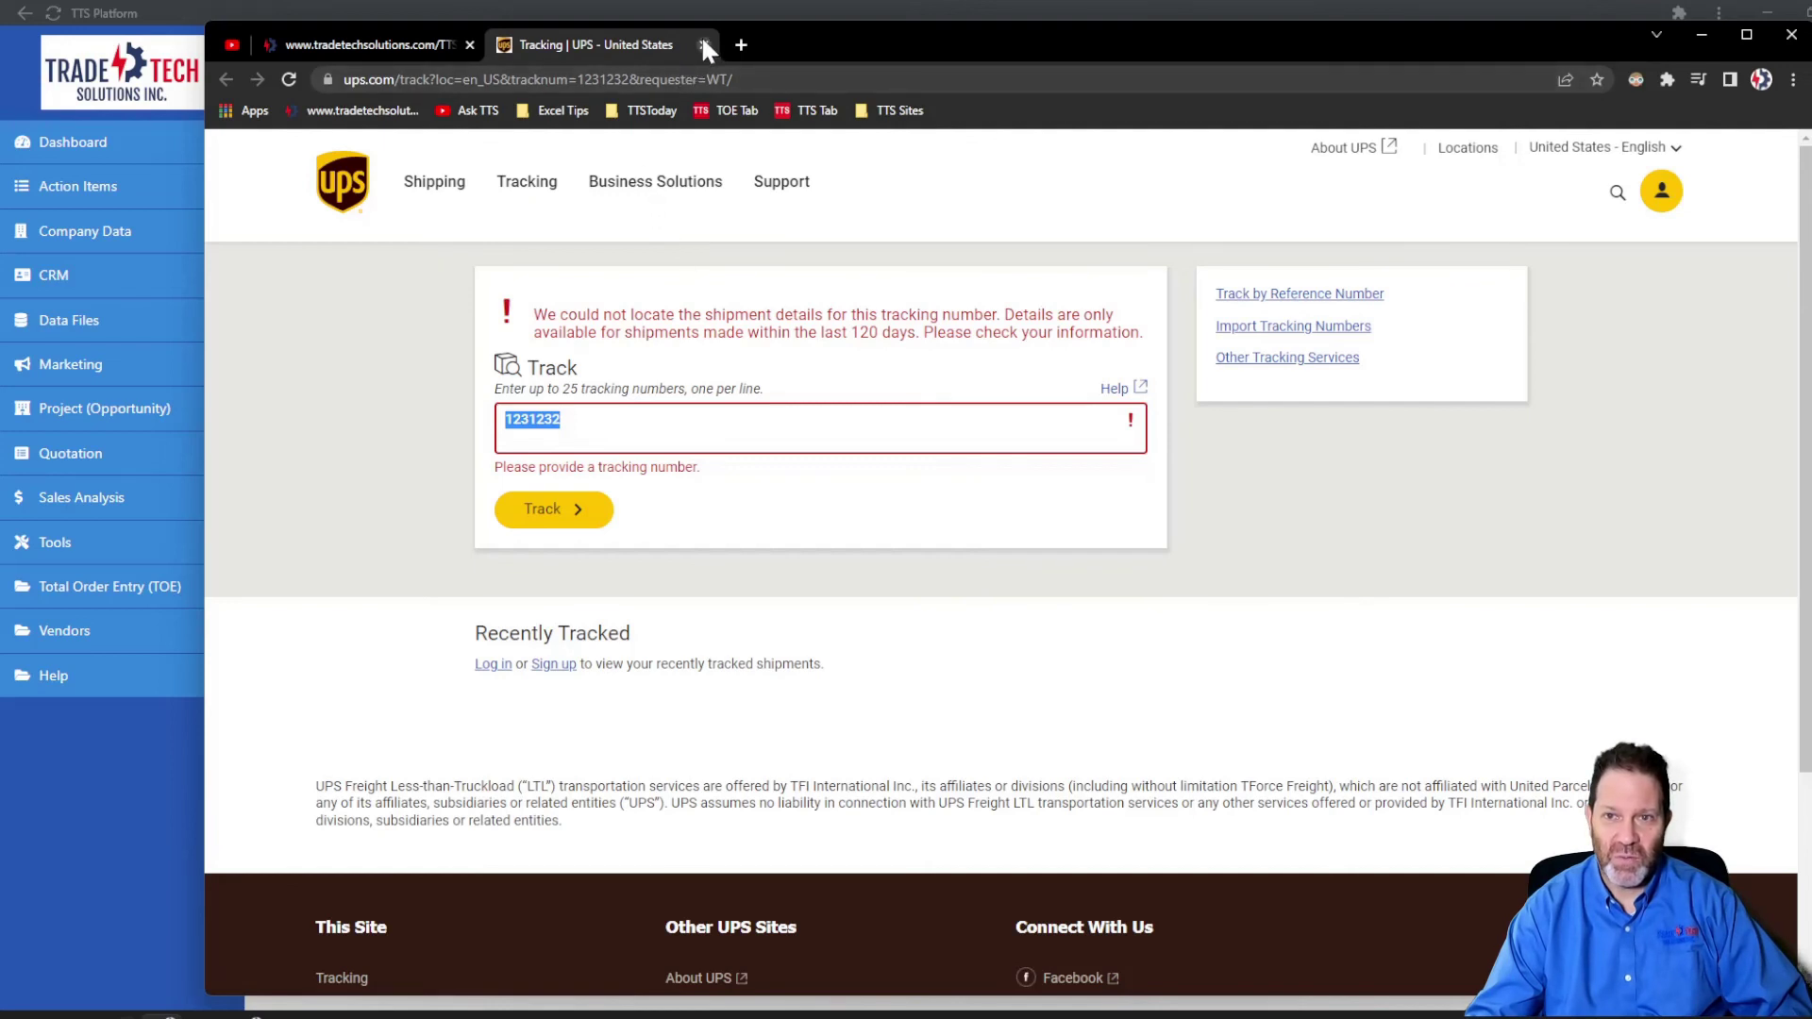
# - Return from the UPS page to the TTS Platform shipment tracking page and expand Total Order Entry (TOE)
pyautogui.click(110, 791)
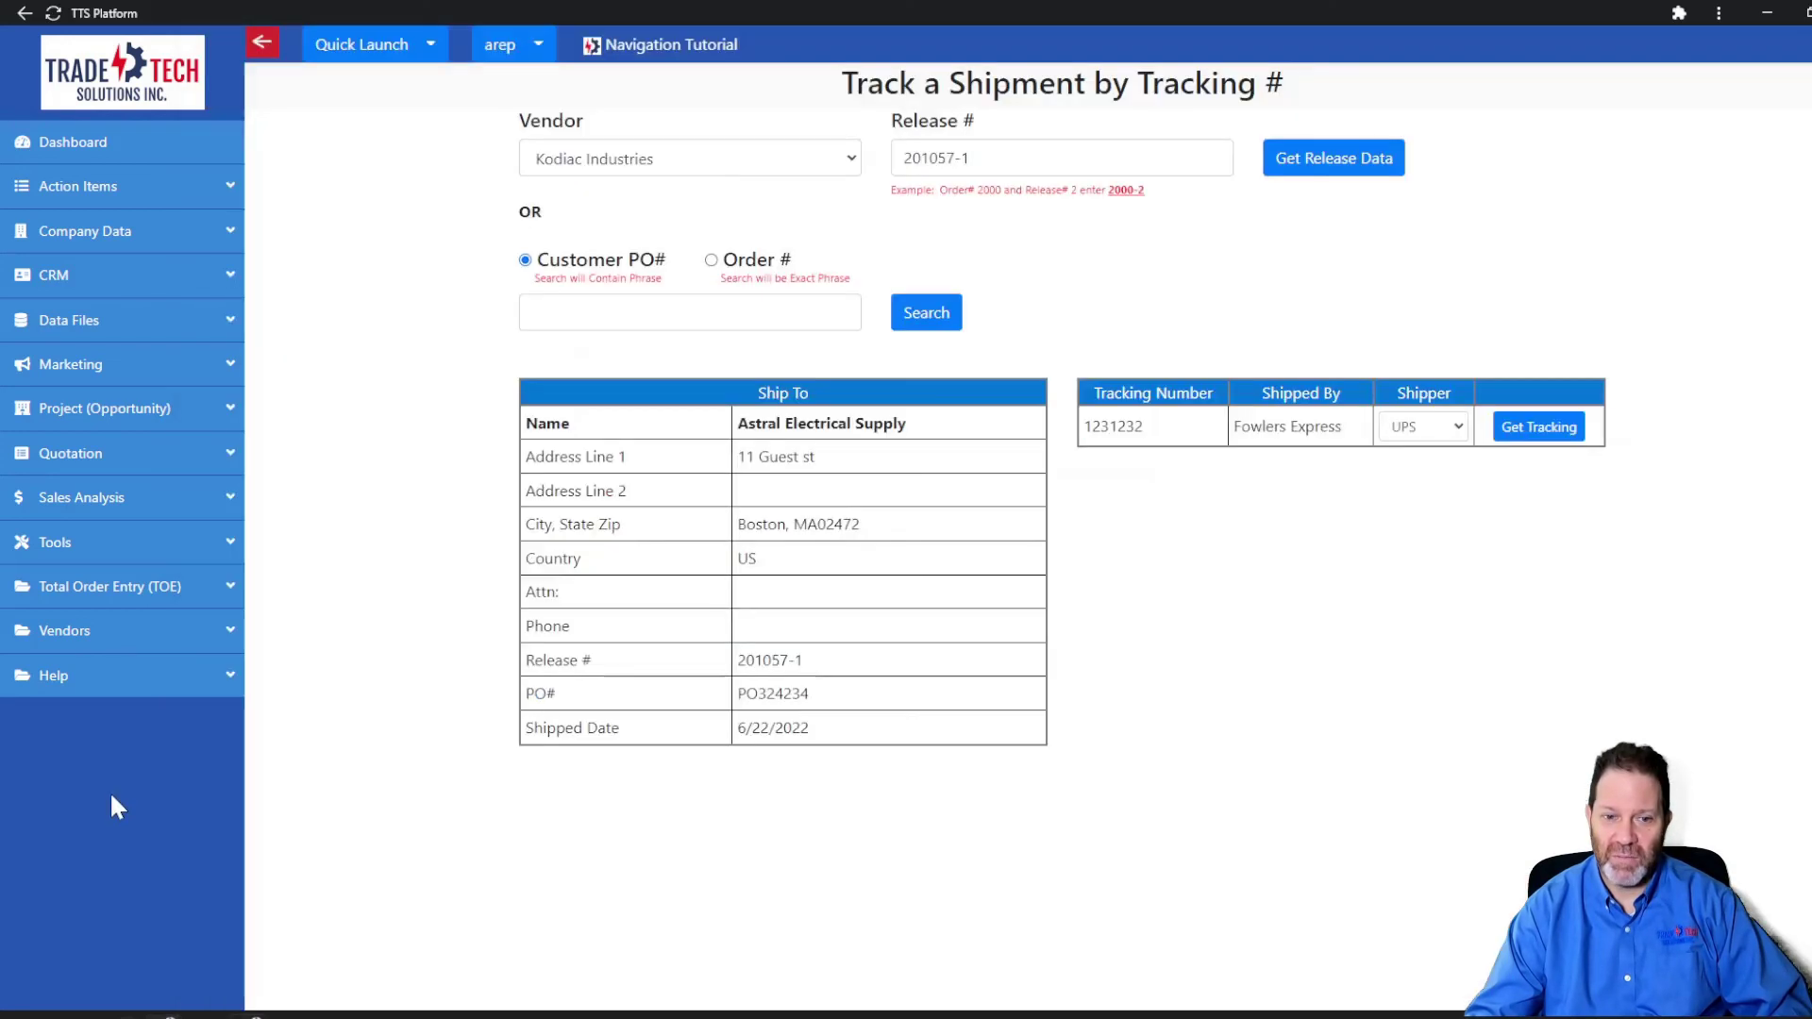
pyautogui.click(226, 594)
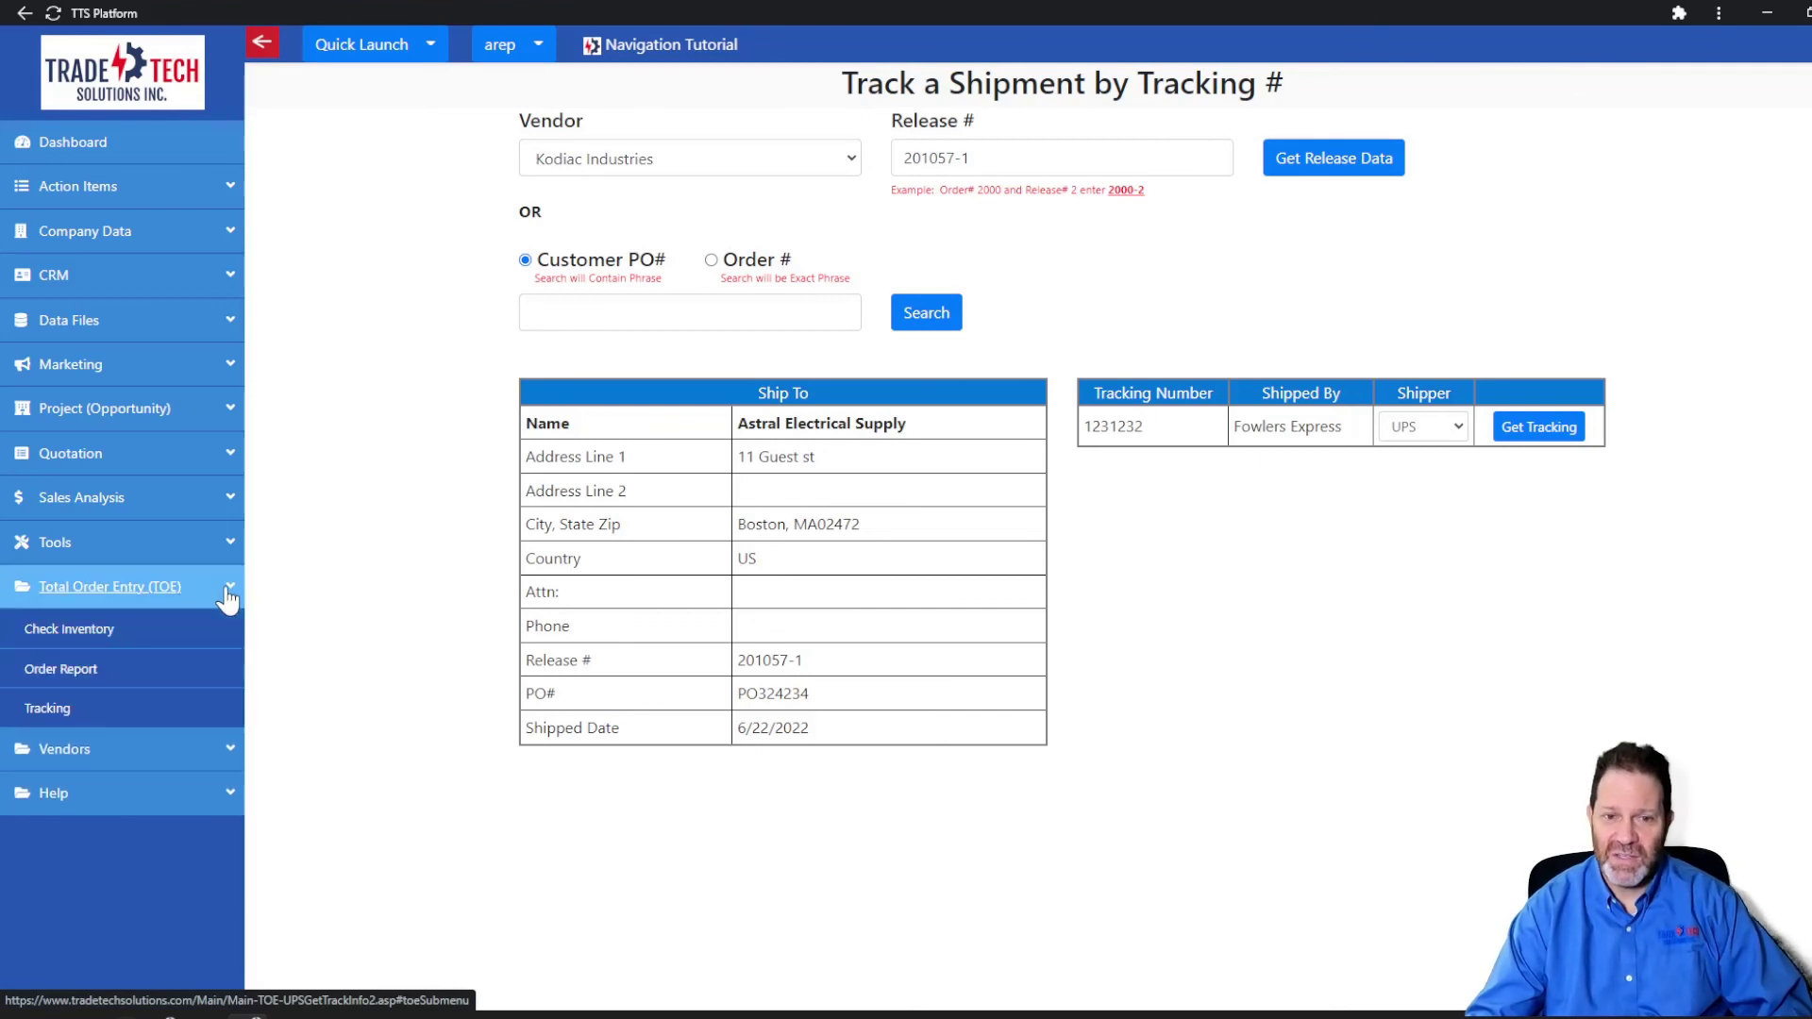